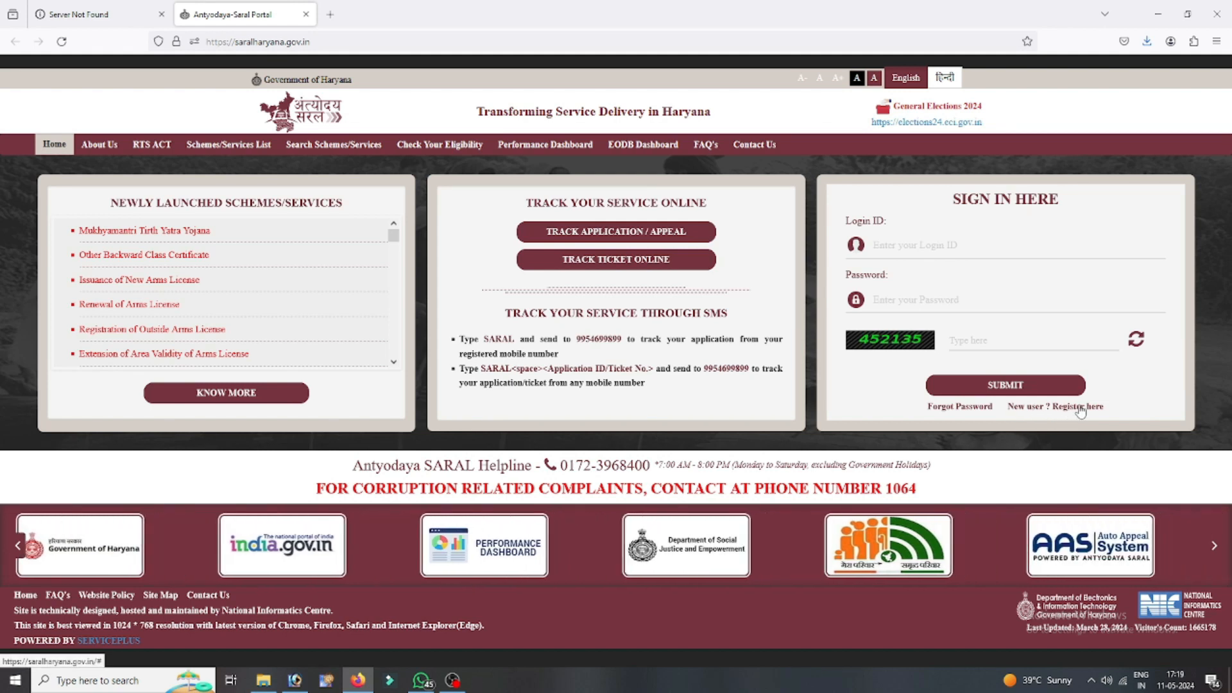
# - Sign in to the portal using the saved login credentials and the displayed captcha
pyautogui.click(988, 247)
pyautogui.click(987, 268)
pyautogui.press('Tab')
pyautogui.press('Tab')
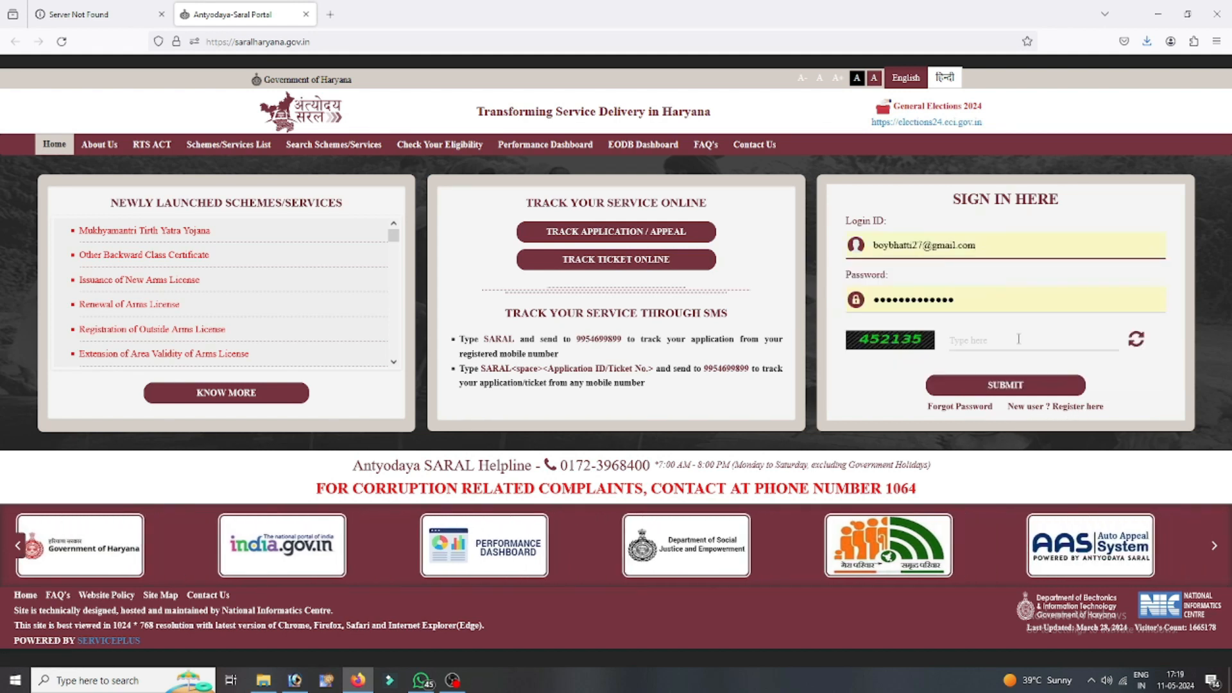
pyautogui.write('452135')
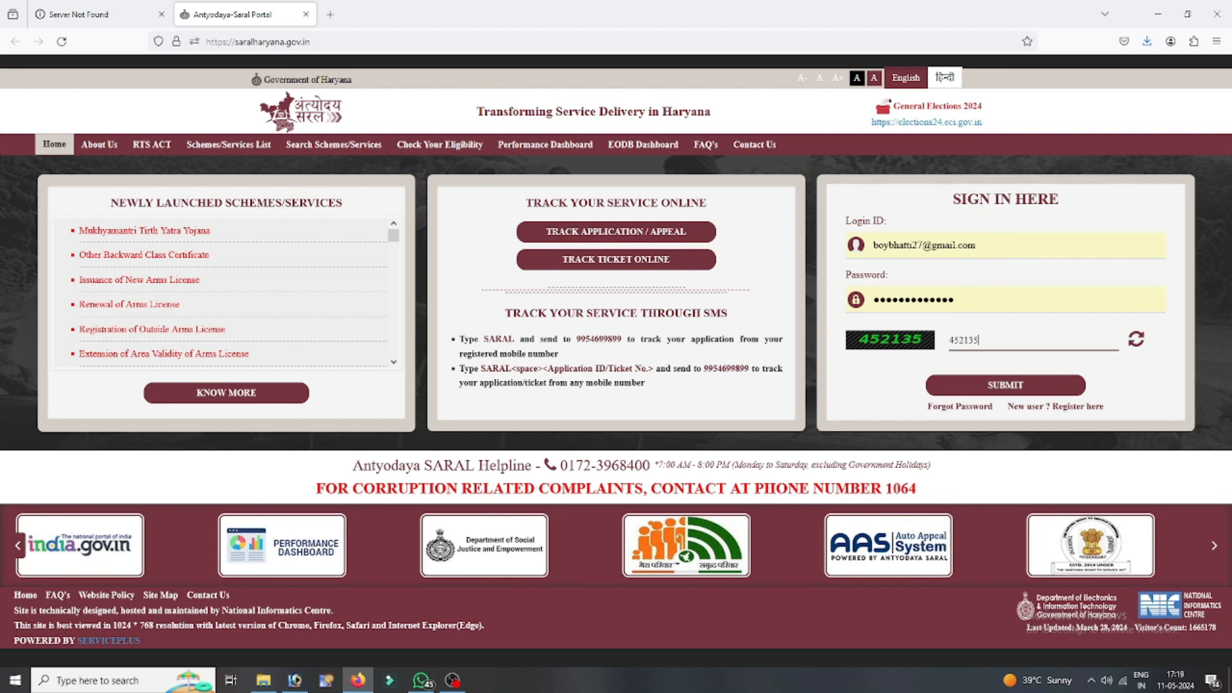
pyautogui.click(1001, 385)
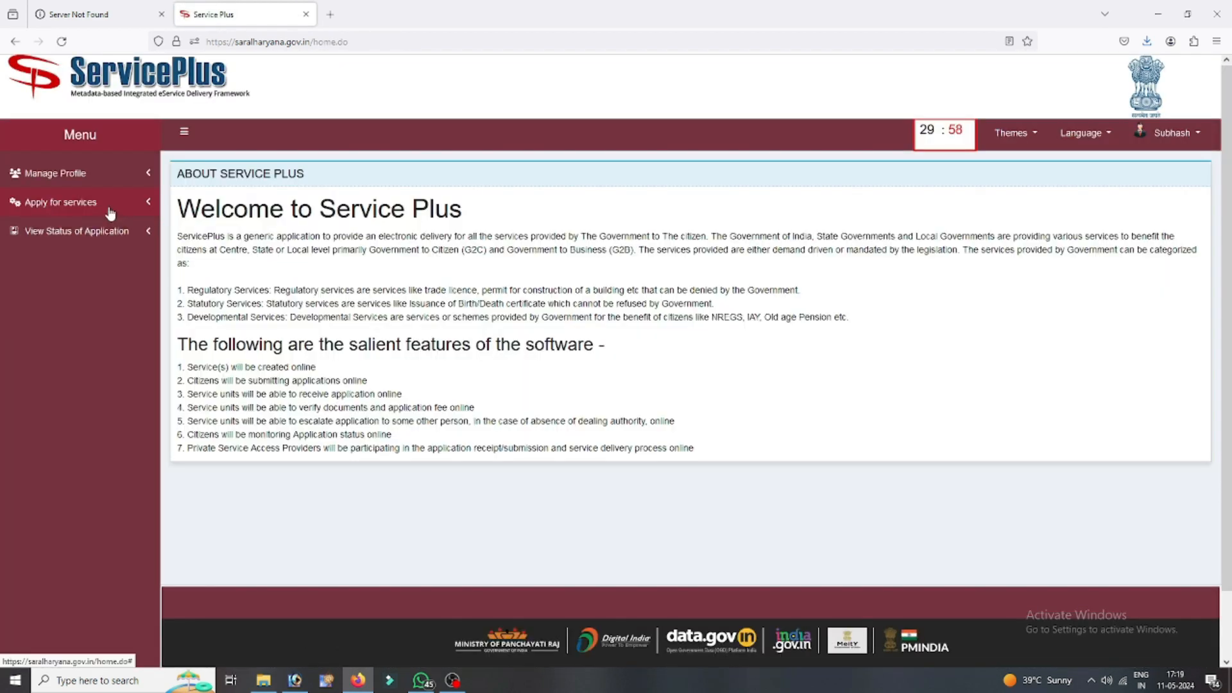
# - Search all available services for 'birth' and proceed to apply for Correction in Birth or Death Record
pyautogui.click(111, 212)
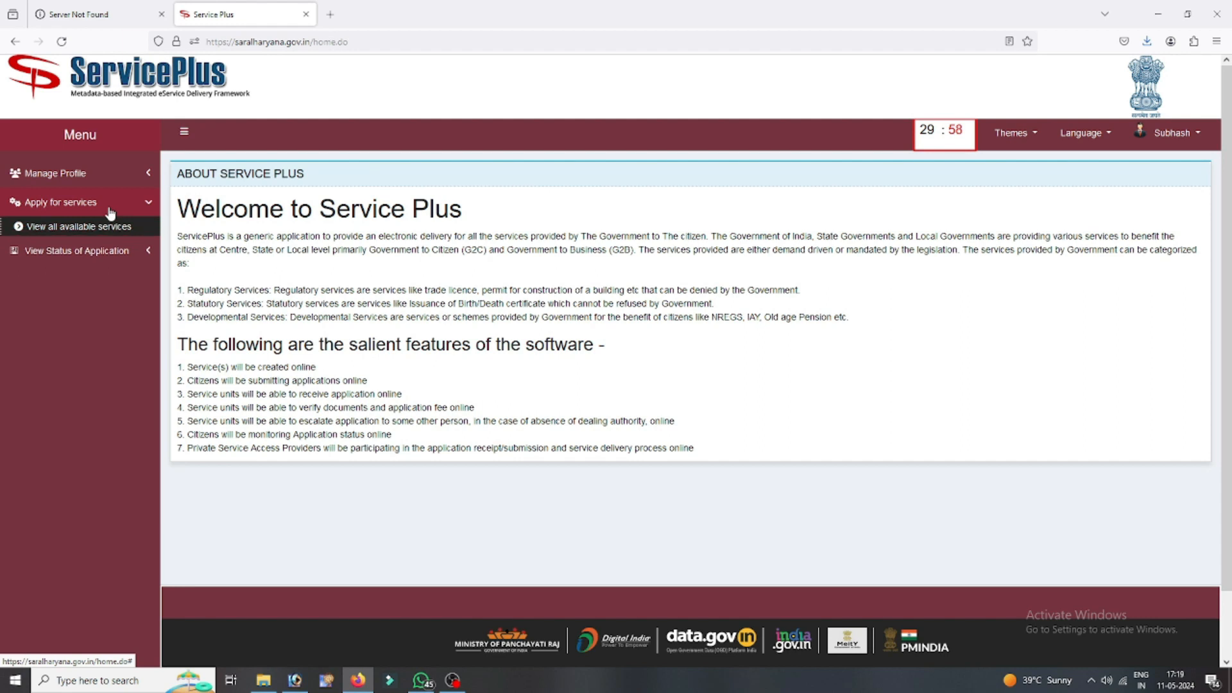
pyautogui.click(58, 231)
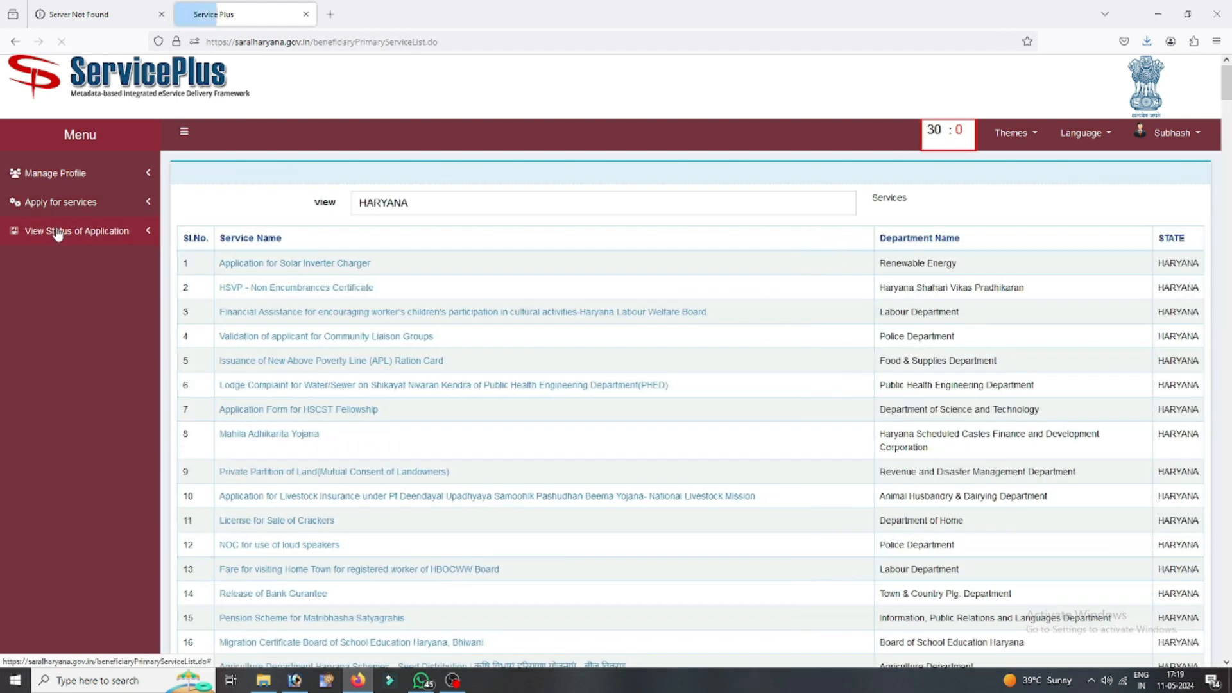
pyautogui.click(1097, 255)
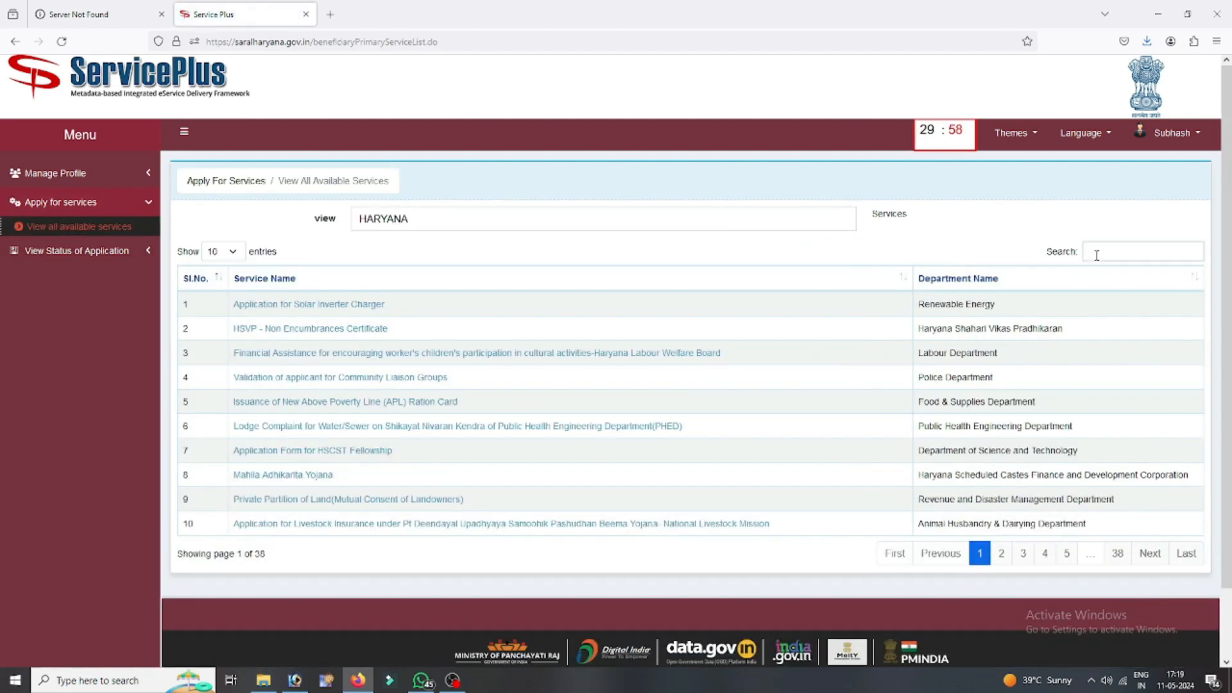
pyautogui.write('birth')
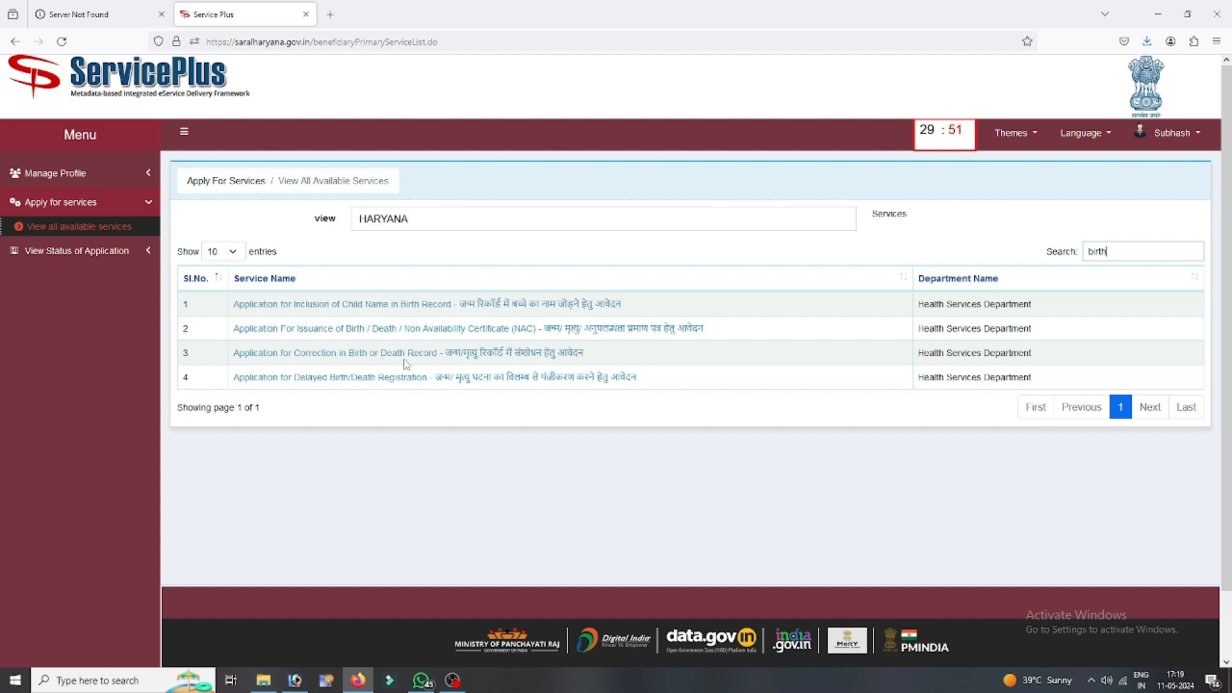
pyautogui.click(456, 357)
pyautogui.scroll(-3, 596, 329)
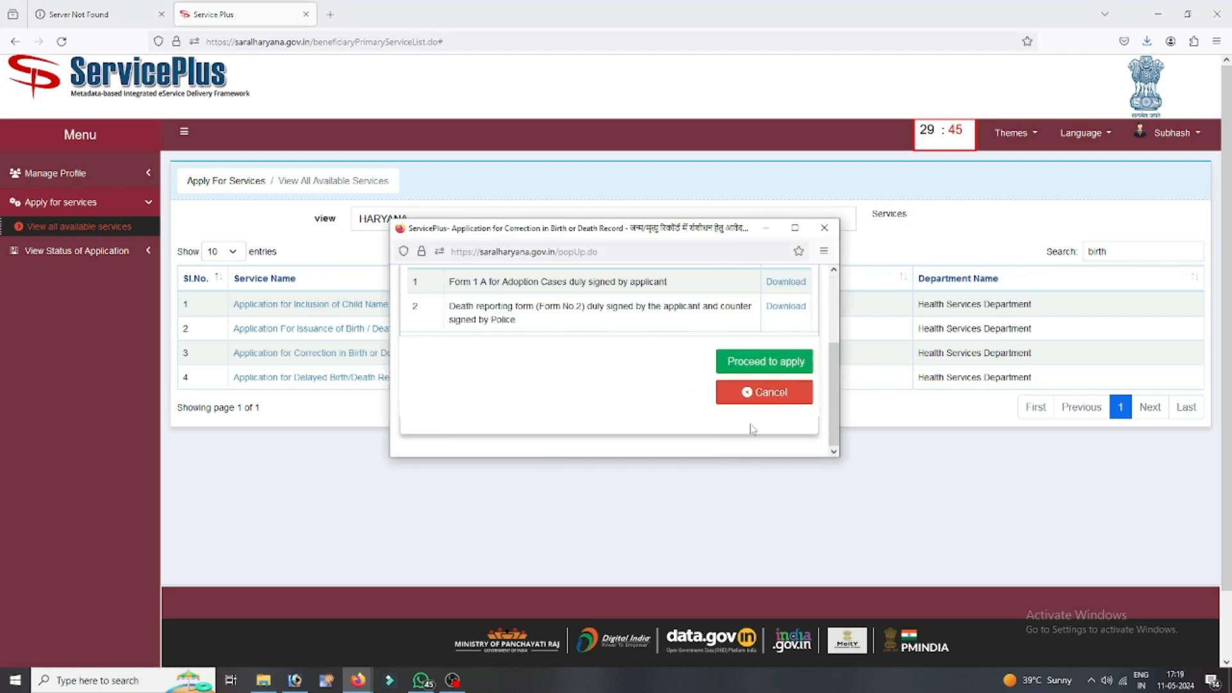
pyautogui.click(770, 365)
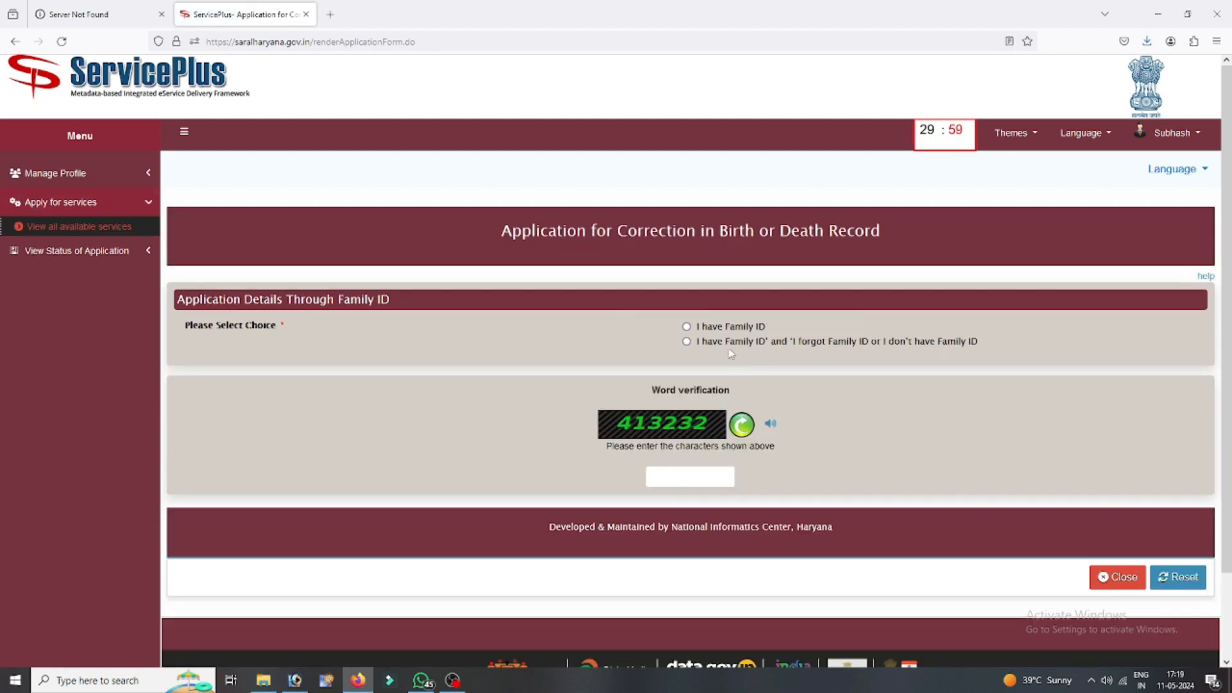
# - Choose 'I have Family ID', enter the applicant's Family ID, and fetch the family data
pyautogui.click(686, 327)
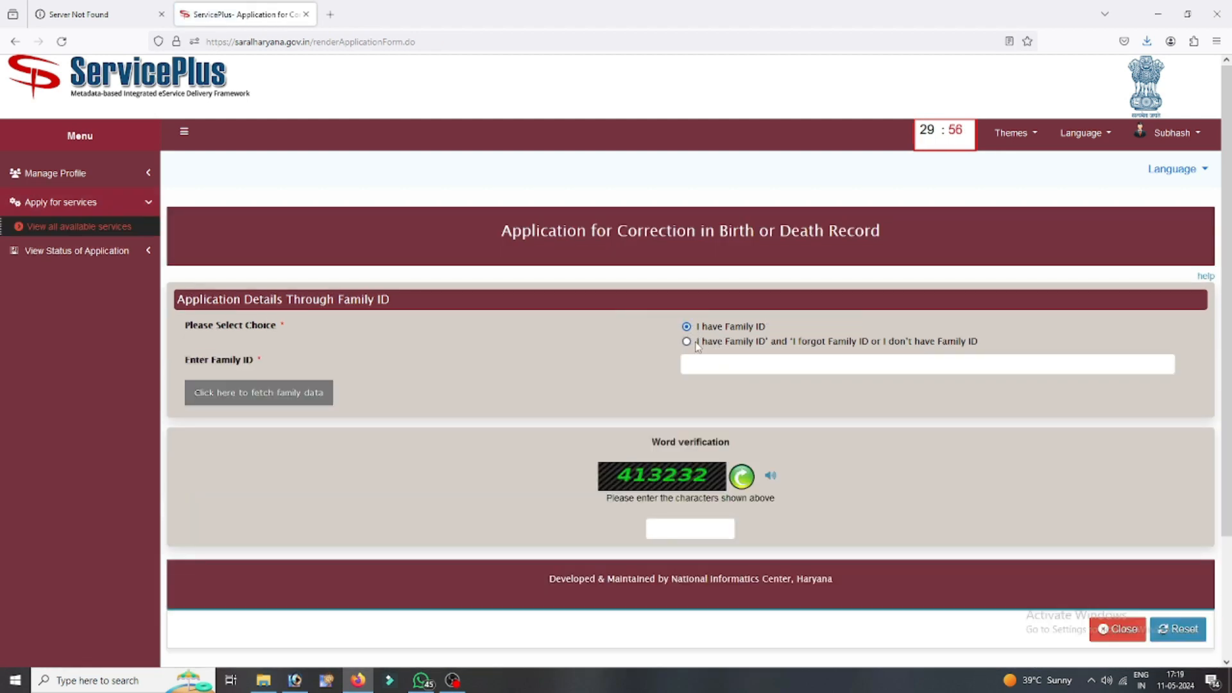
pyautogui.click(711, 360)
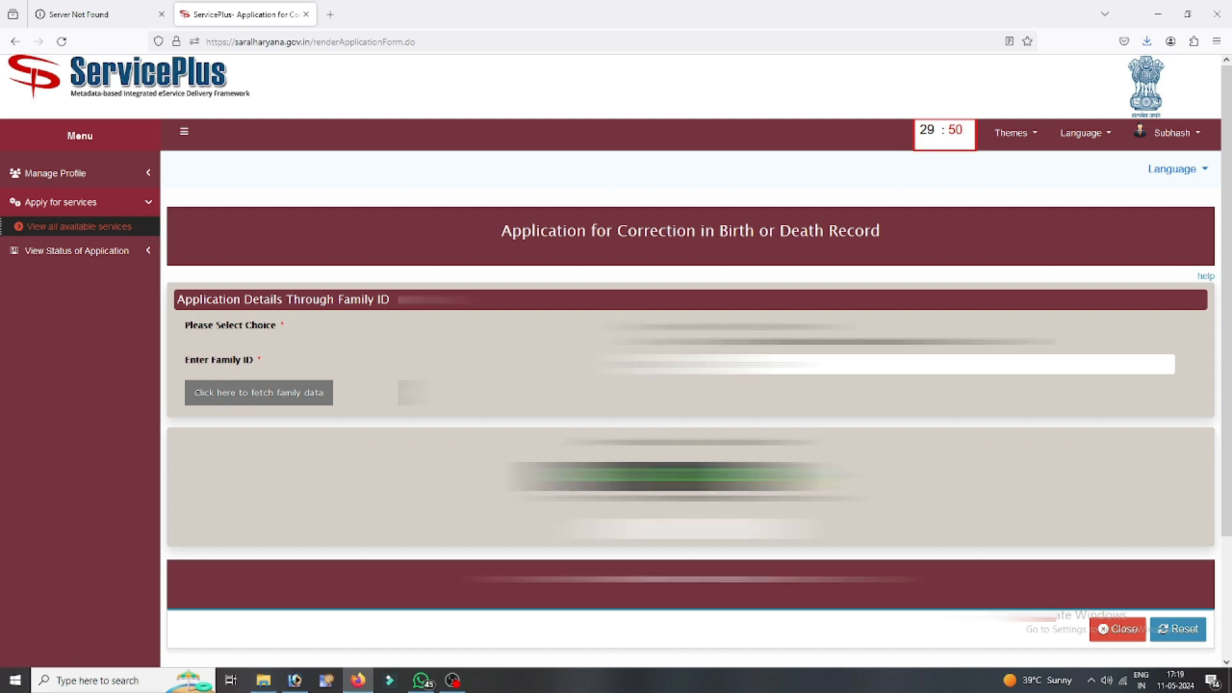
pyautogui.click(244, 406)
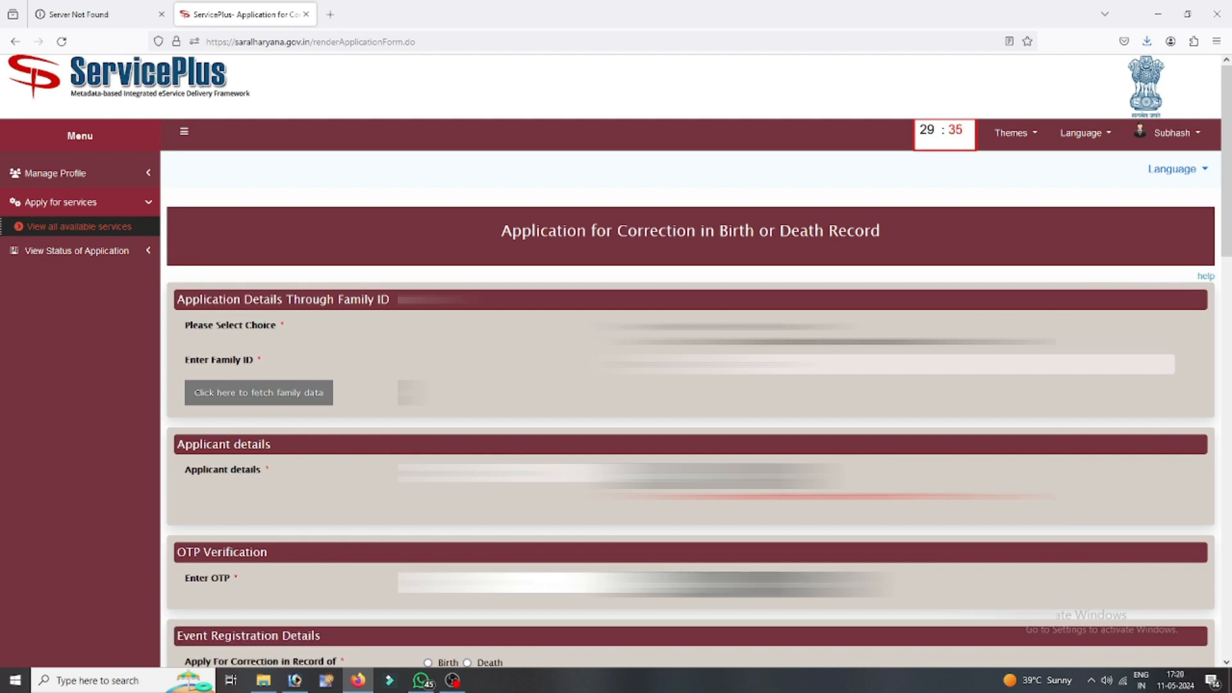
pyautogui.scroll(-5, 690, 359)
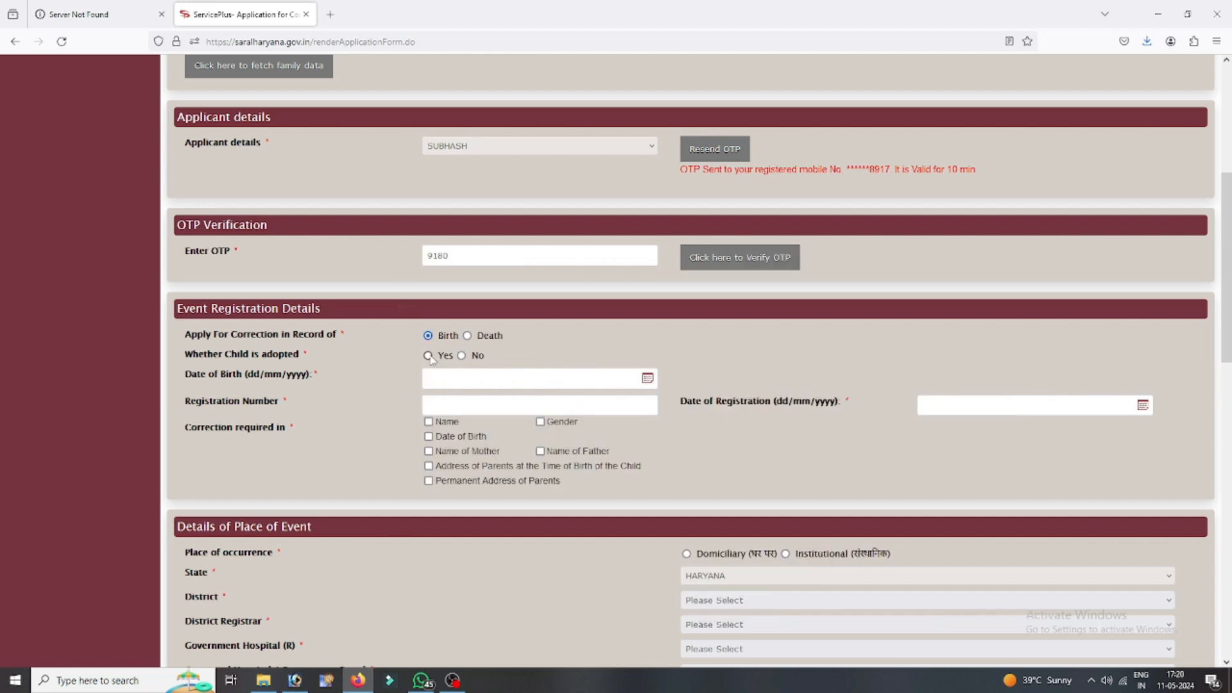
# - Mark the child not adopted, set birth date 04/02/2021, registration number and registration date 03/05/2024
pyautogui.click(462, 357)
pyautogui.click(443, 376)
pyautogui.click(533, 404)
pyautogui.click(522, 346)
pyautogui.click(475, 404)
pyautogui.click(462, 431)
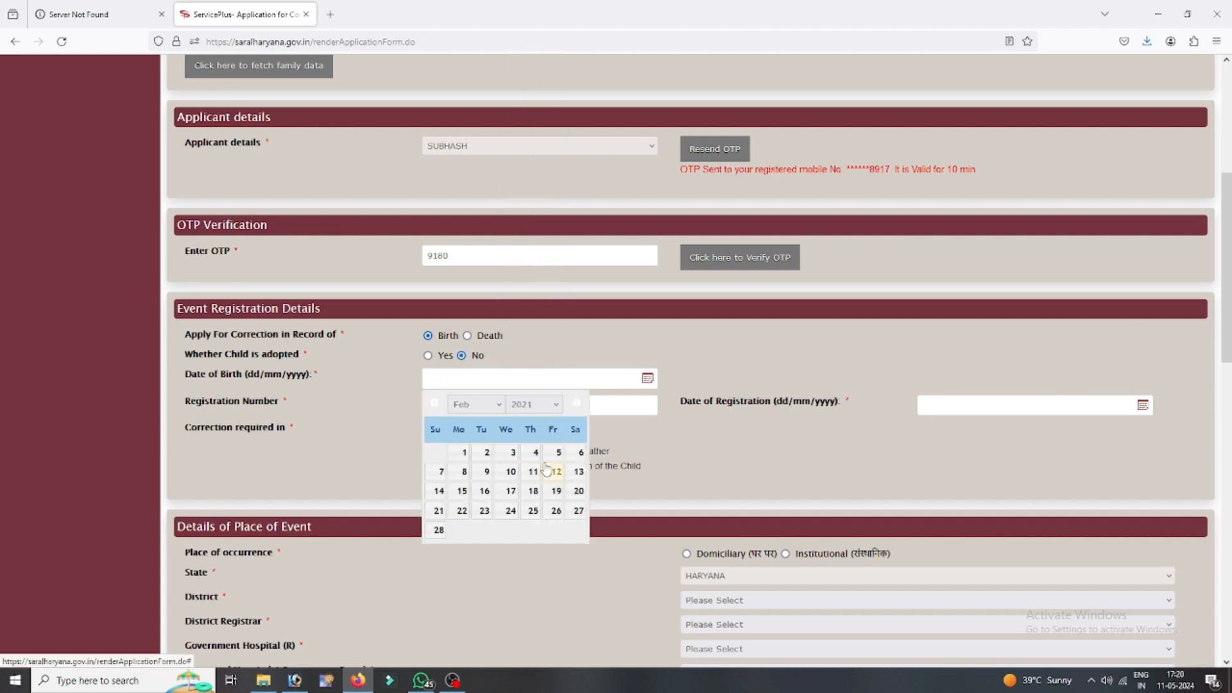
pyautogui.click(544, 453)
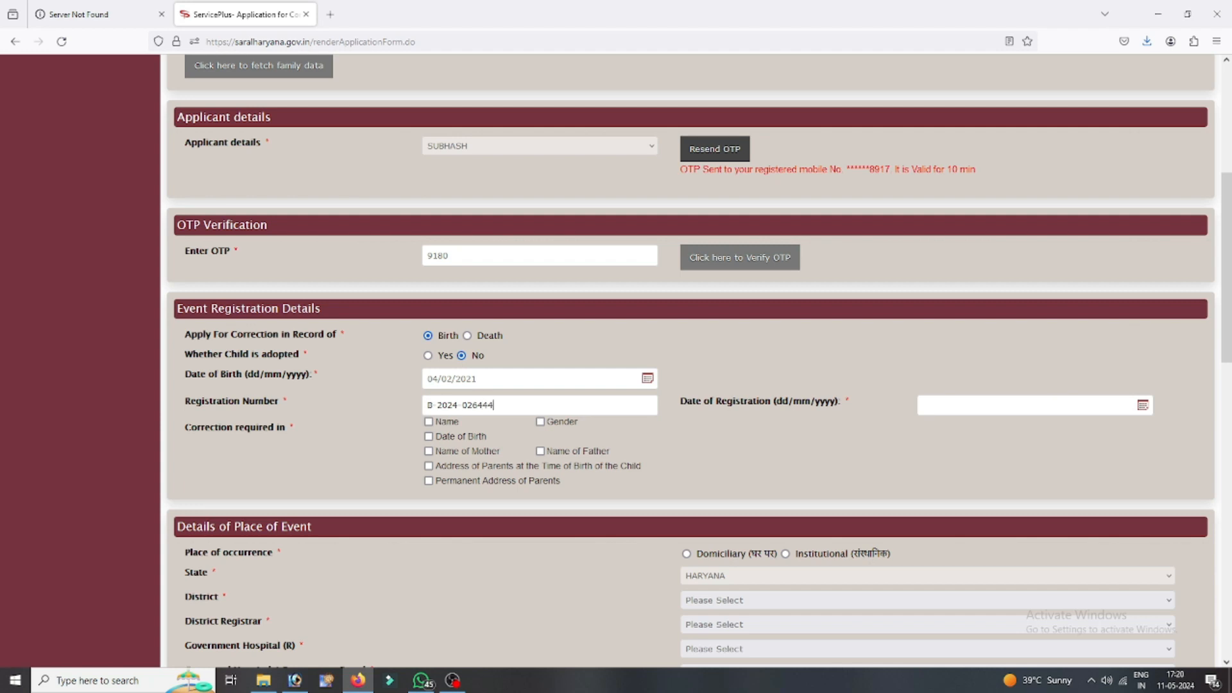
pyautogui.click(947, 402)
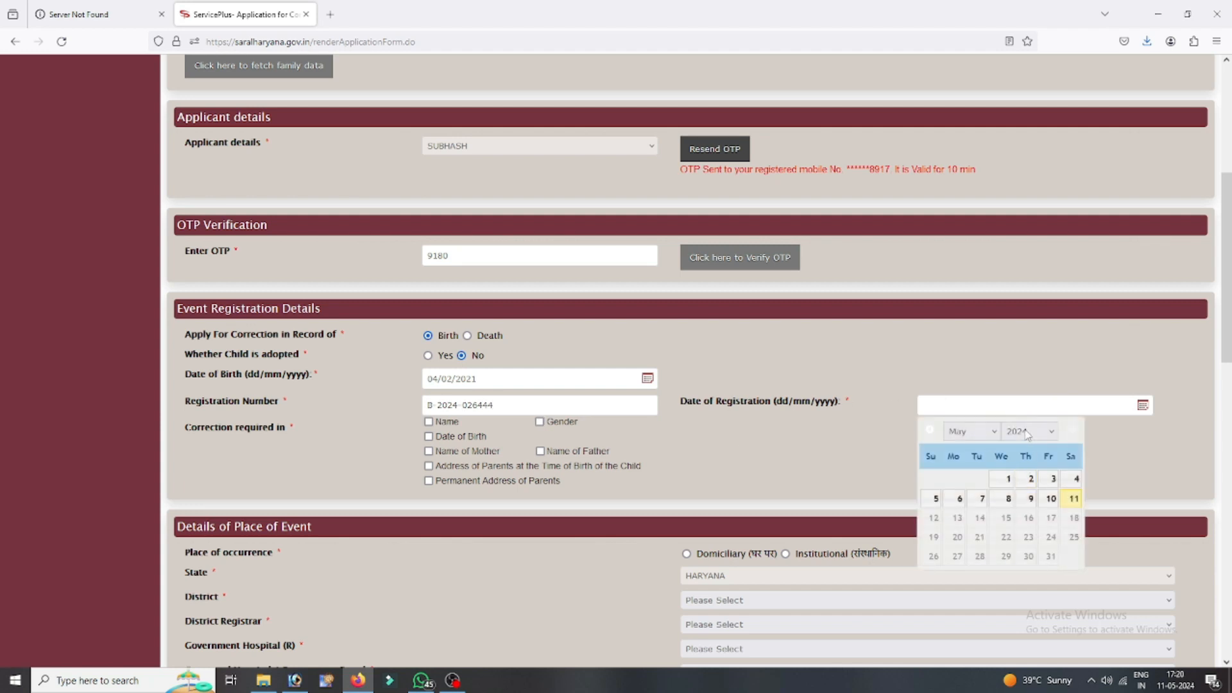
pyautogui.click(1051, 478)
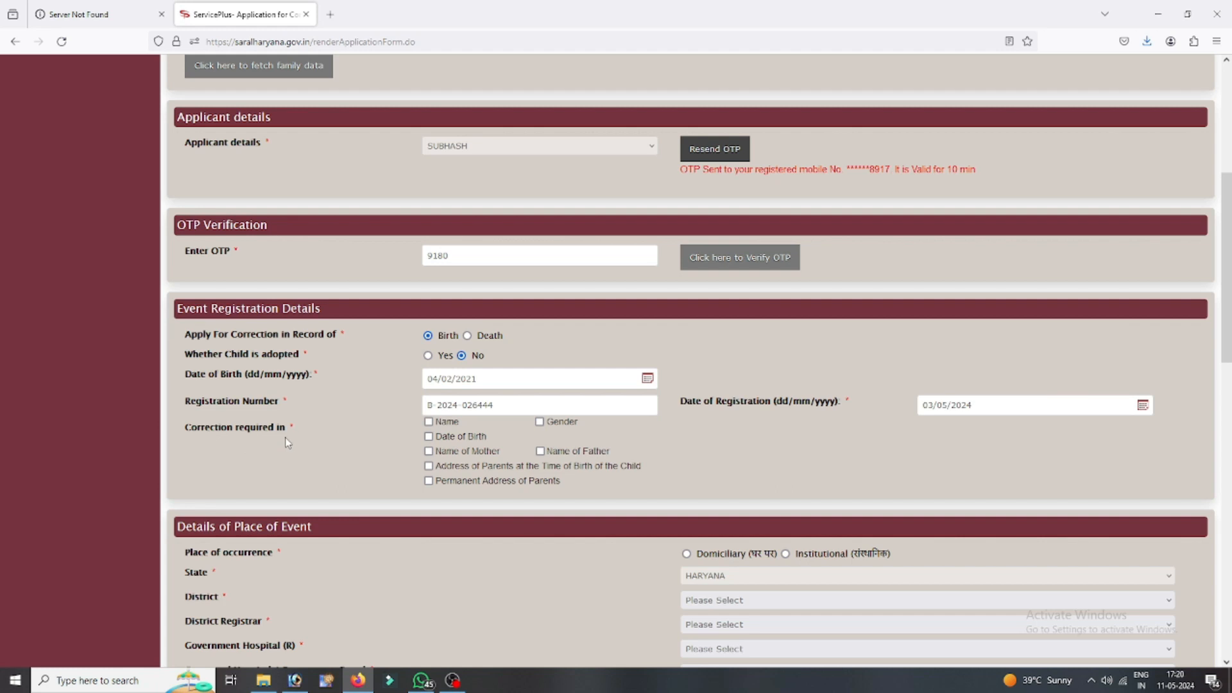
# - Tick Name, Date of Birth, Mother's Name, Father's Name and parents' address for correction
pyautogui.click(451, 425)
pyautogui.click(455, 440)
pyautogui.click(454, 454)
pyautogui.click(555, 453)
pyautogui.click(517, 470)
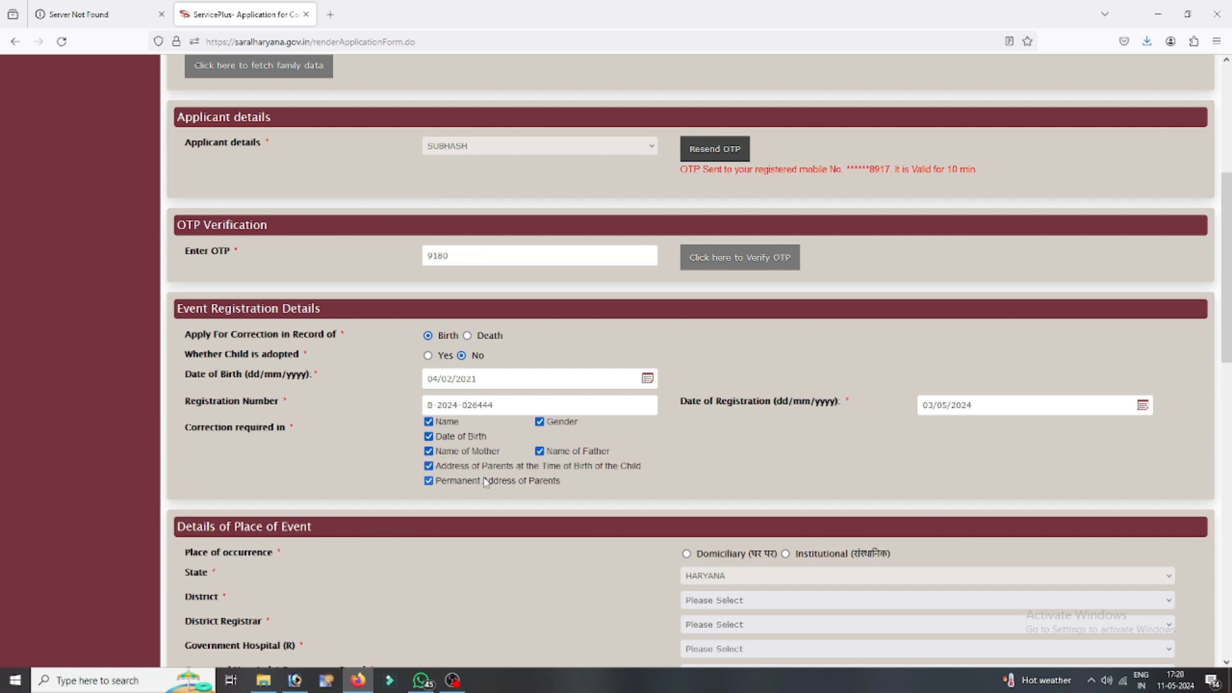
pyautogui.scroll(-1, 579, 544)
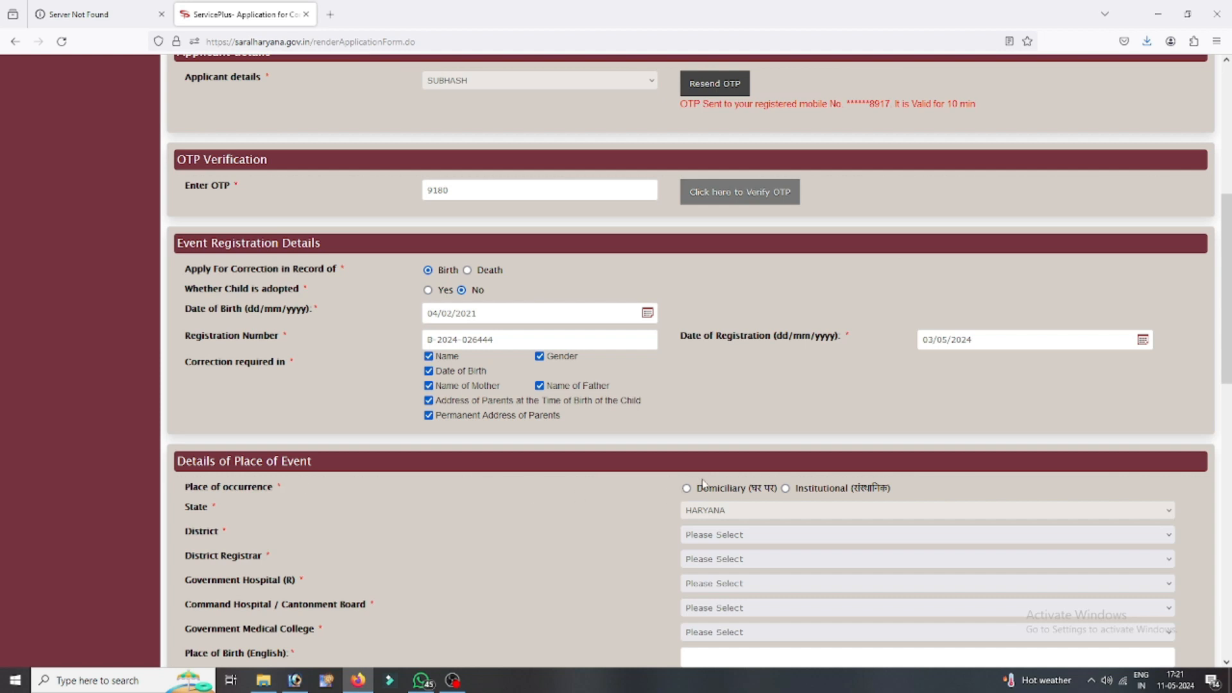
# - Set place of birth to Institutional, Urban, Government Institution, Civil Hospital Sirsa in SIRSA
pyautogui.click(844, 489)
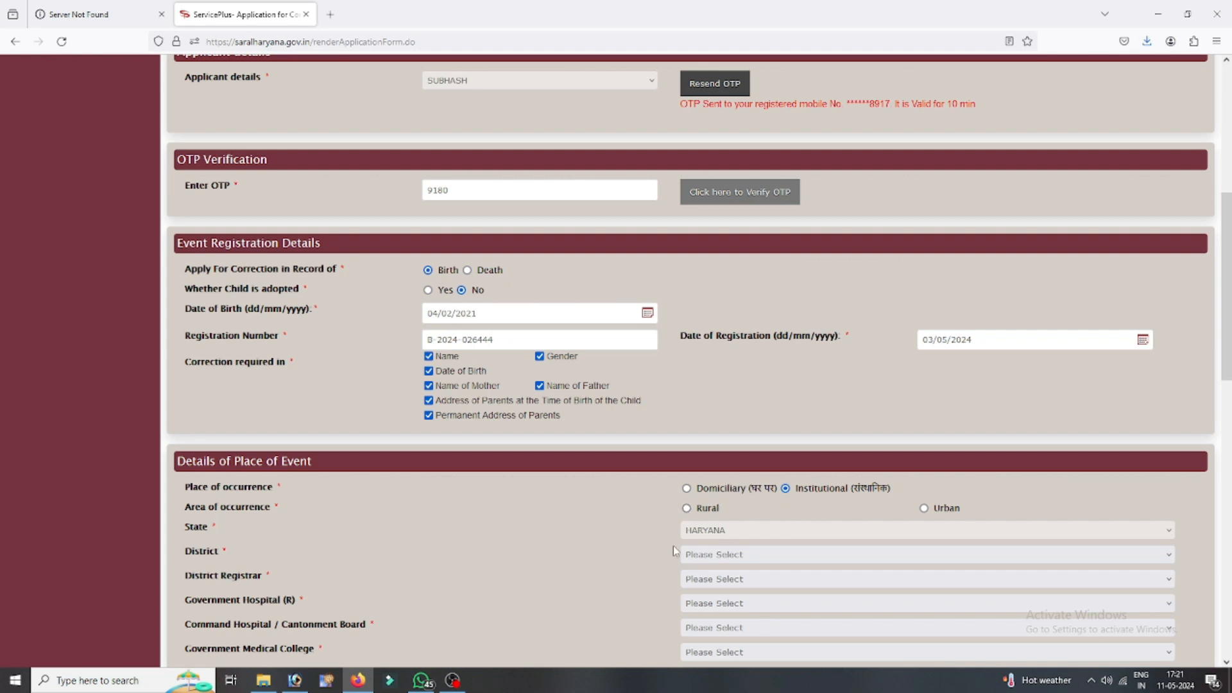
pyautogui.click(924, 508)
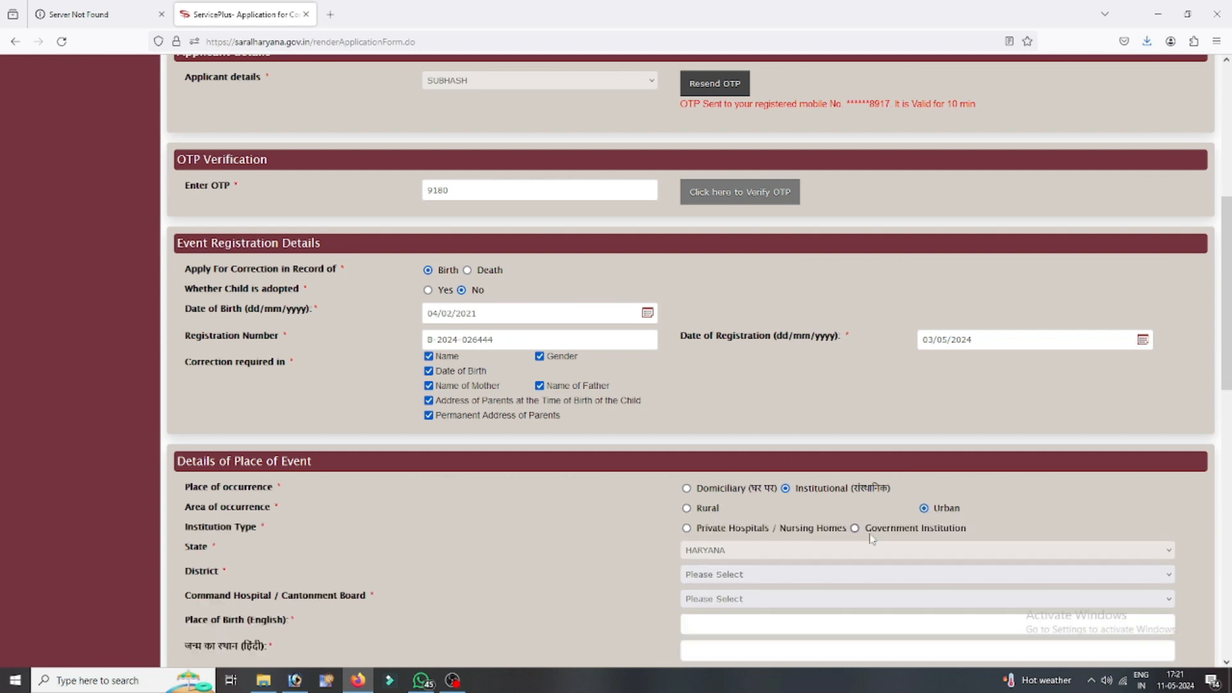
pyautogui.click(761, 536)
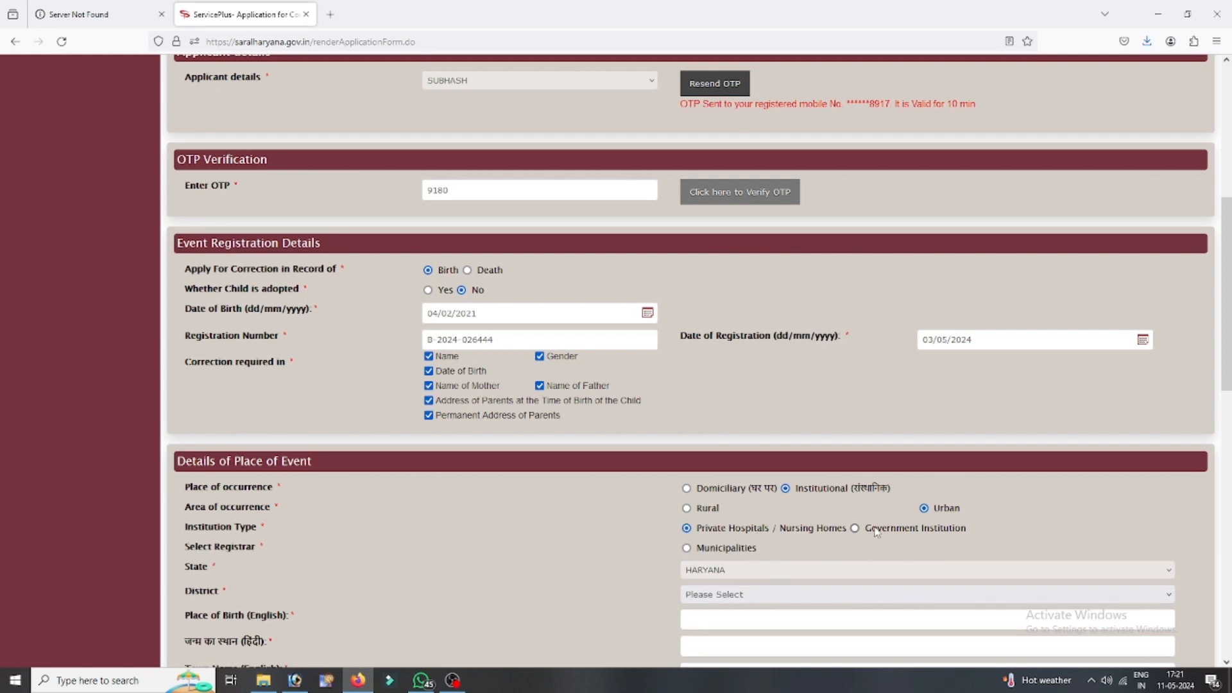
pyautogui.click(876, 530)
pyautogui.scroll(-2, 731, 523)
pyautogui.click(720, 518)
pyautogui.click(740, 550)
pyautogui.scroll(-3, 740, 547)
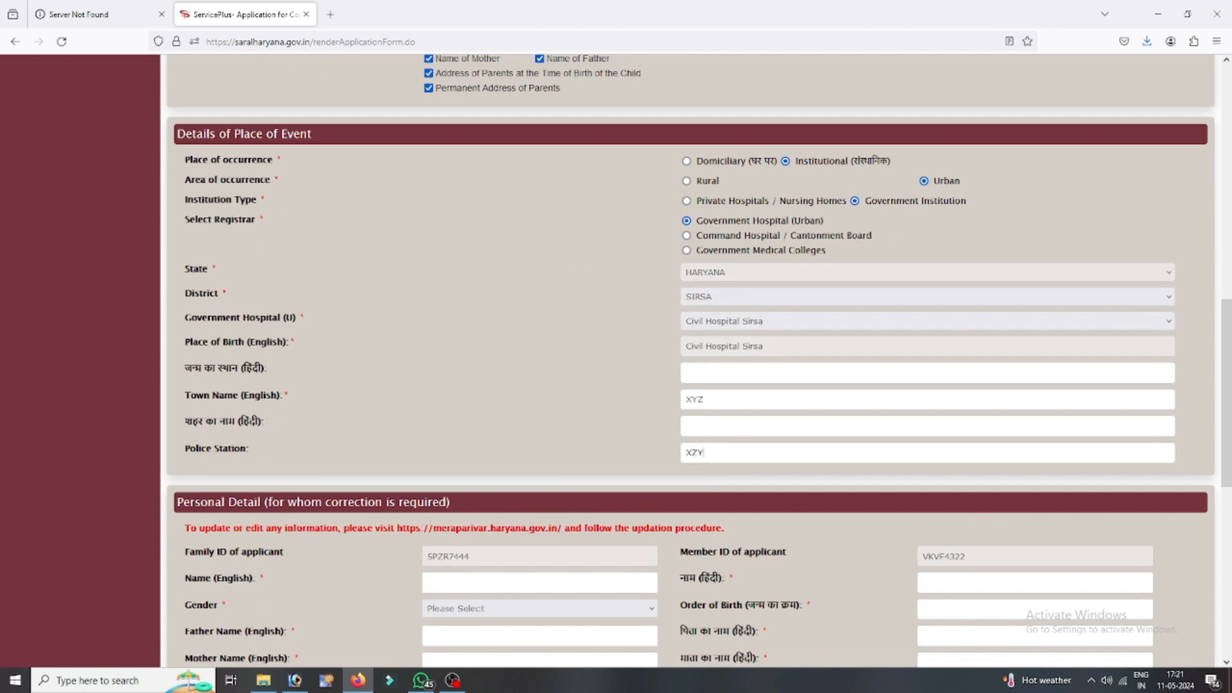
# - Enter the person's English name, gender Male, and the father's English name
pyautogui.scroll(-3, 680, 433)
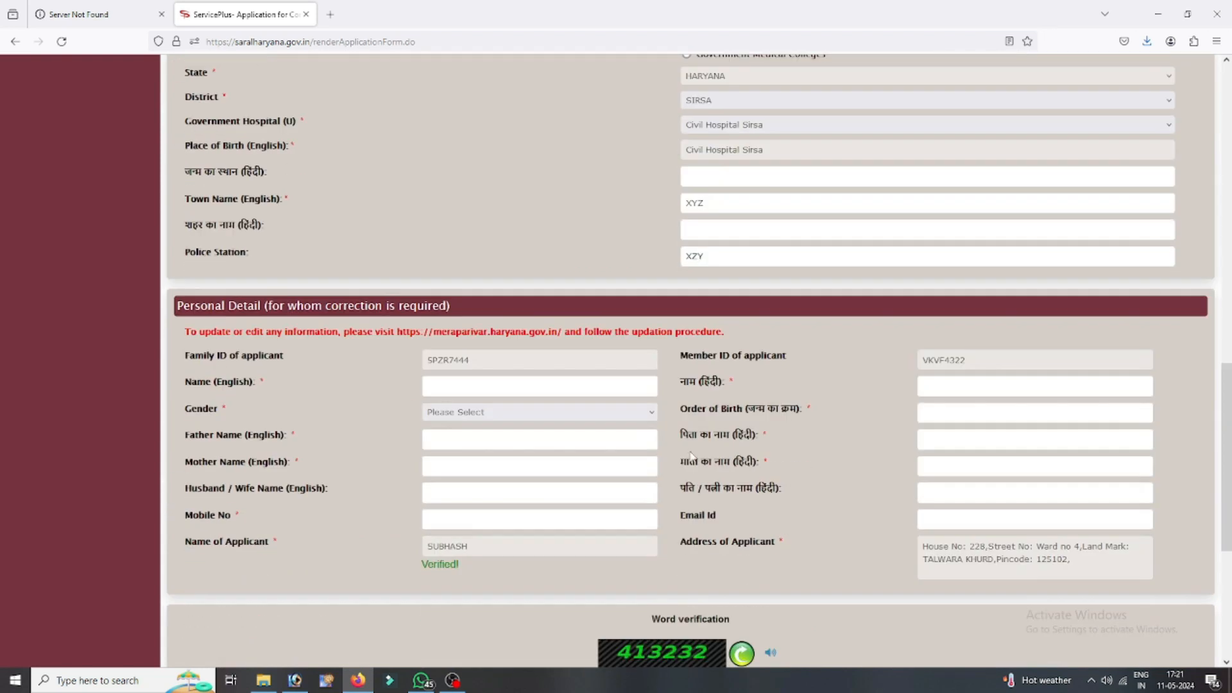
pyautogui.click(468, 384)
pyautogui.write('SUBHASH')
pyautogui.click(924, 386)
pyautogui.click(471, 412)
pyautogui.click(443, 447)
pyautogui.click(460, 438)
pyautogui.write('XZY')
# - Enter the applicant's mobile number in Personal Detail
pyautogui.scroll(-2, 472, 463)
pyautogui.click(437, 391)
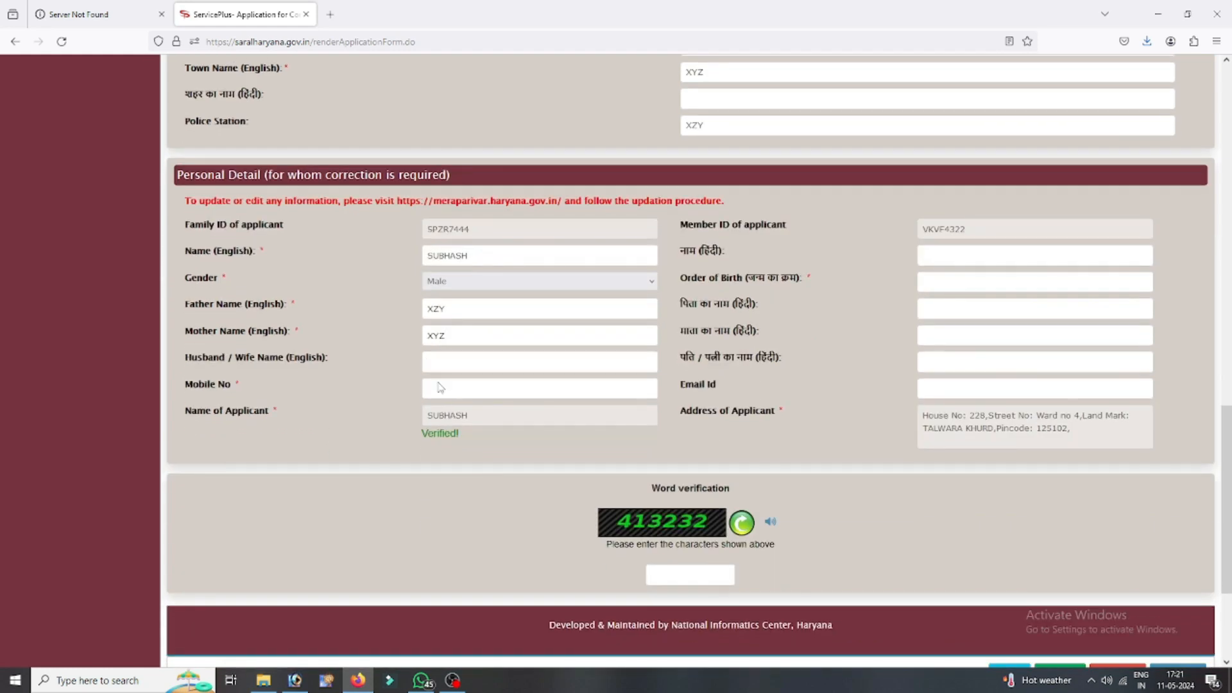
pyautogui.write('9')
pyautogui.press('BackSpace')
pyautogui.write('123456')
# - Enter the word verification, submit the form, and go to Attach Annexure from the preview
pyautogui.click(665, 574)
pyautogui.write('413232')
pyautogui.scroll(-3, 649, 575)
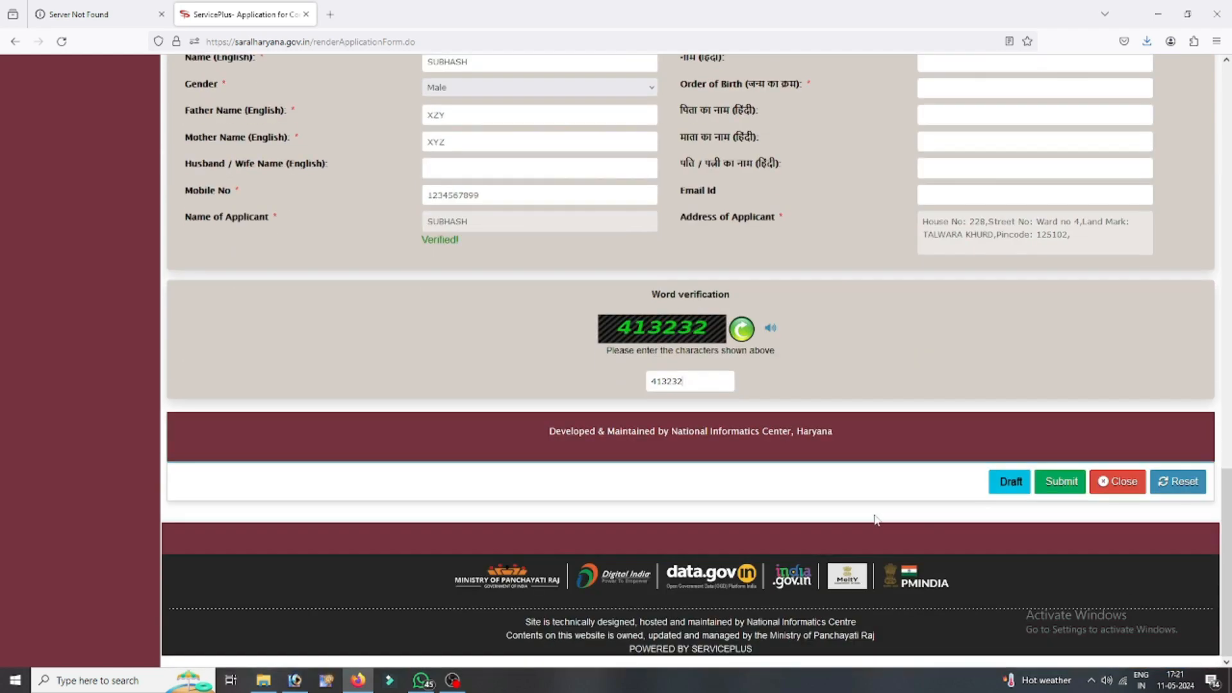
pyautogui.click(1060, 483)
pyautogui.scroll(-8, 521, 298)
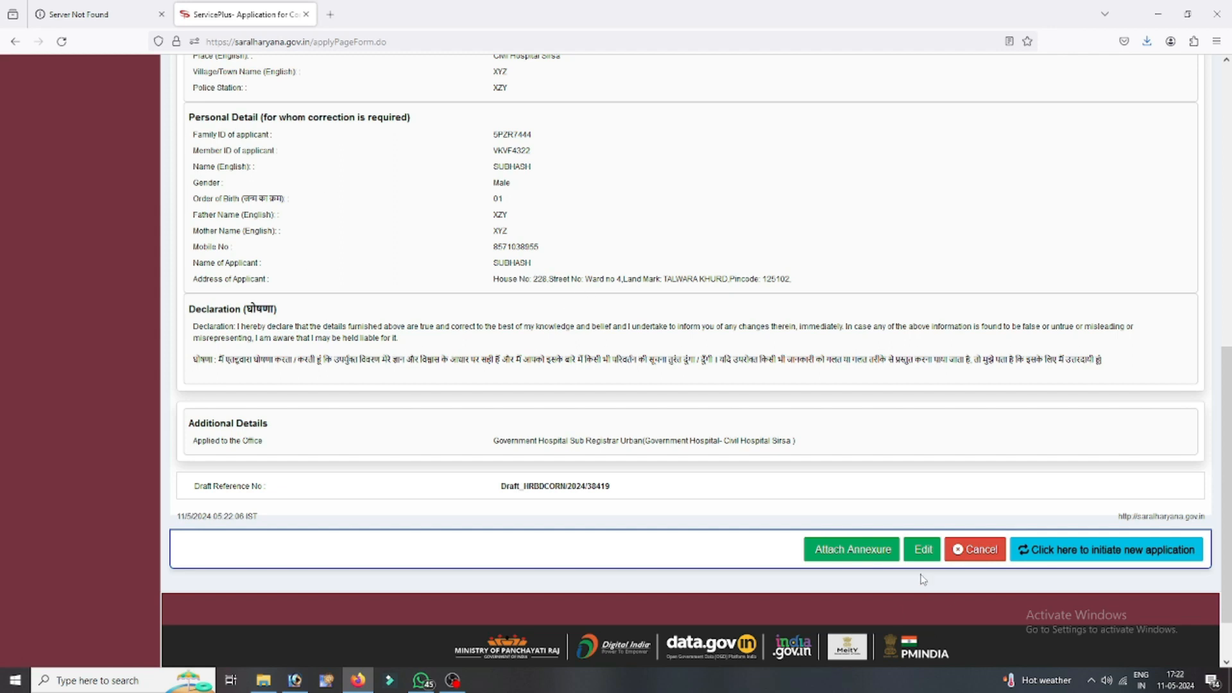
pyautogui.click(833, 560)
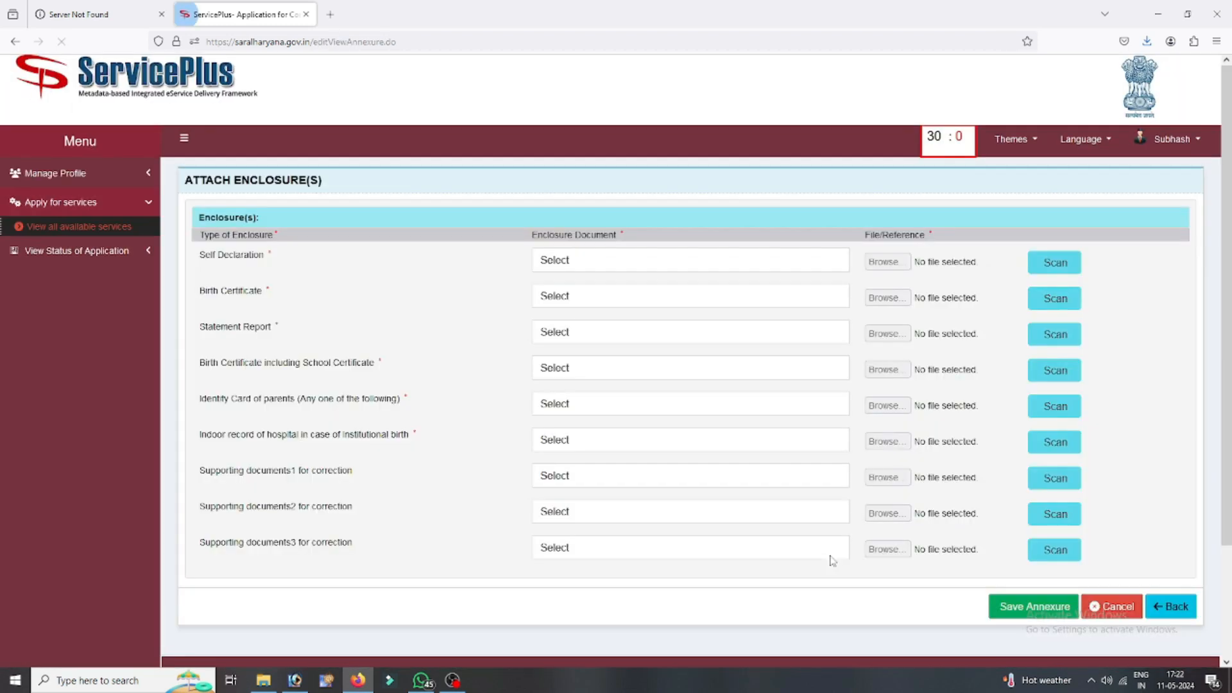
# - Choose Self Declaration of Applicant, Birth Certificate, and Witness of two credible persons as enclosures
pyautogui.moveTo(205, 255); pyautogui.dragTo(272, 255)
pyautogui.click(605, 264)
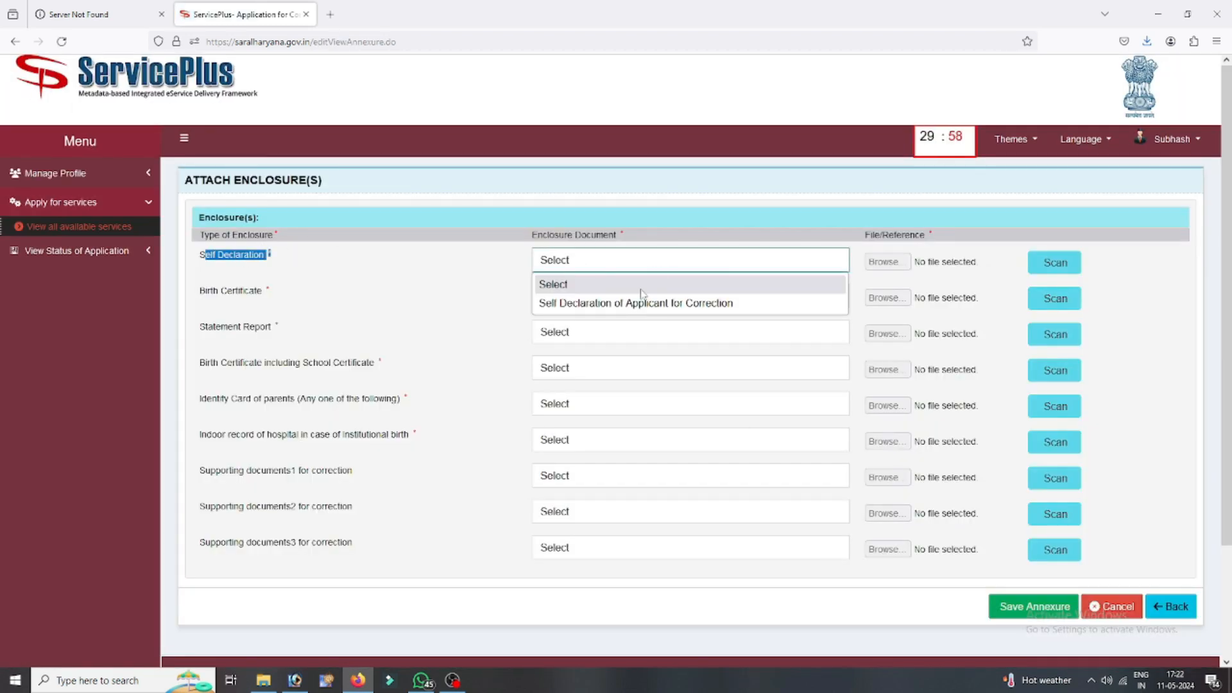
pyautogui.click(635, 299)
pyautogui.click(606, 304)
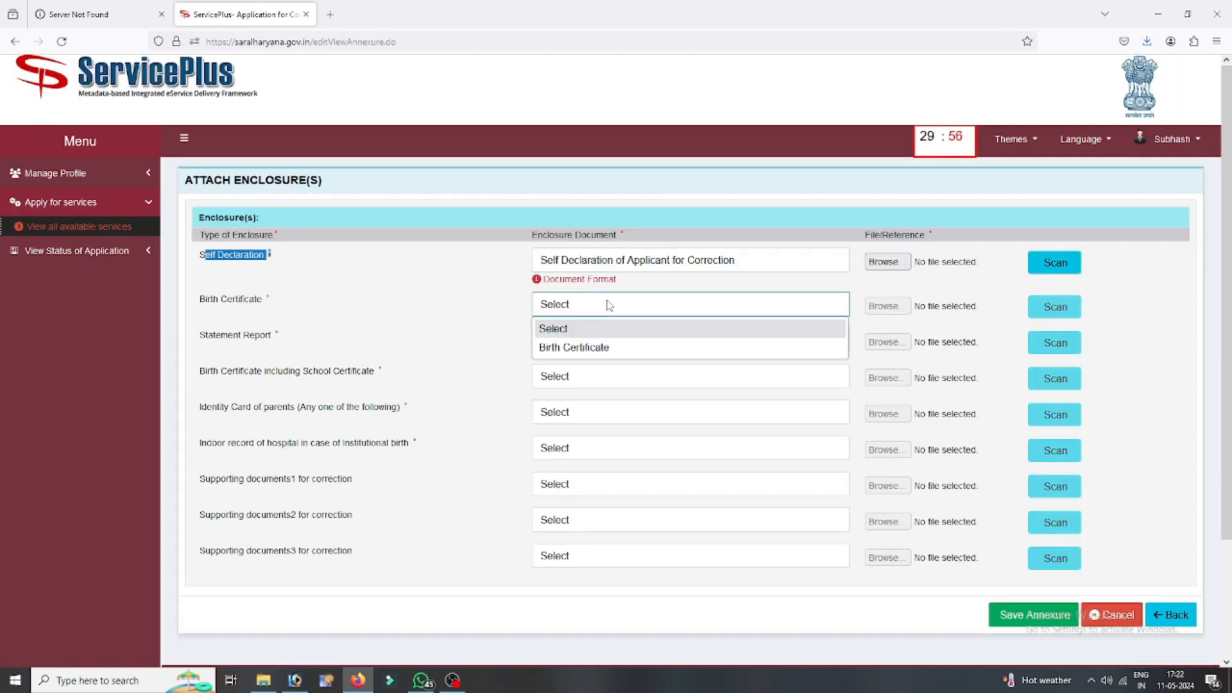
pyautogui.click(551, 348)
pyautogui.click(589, 354)
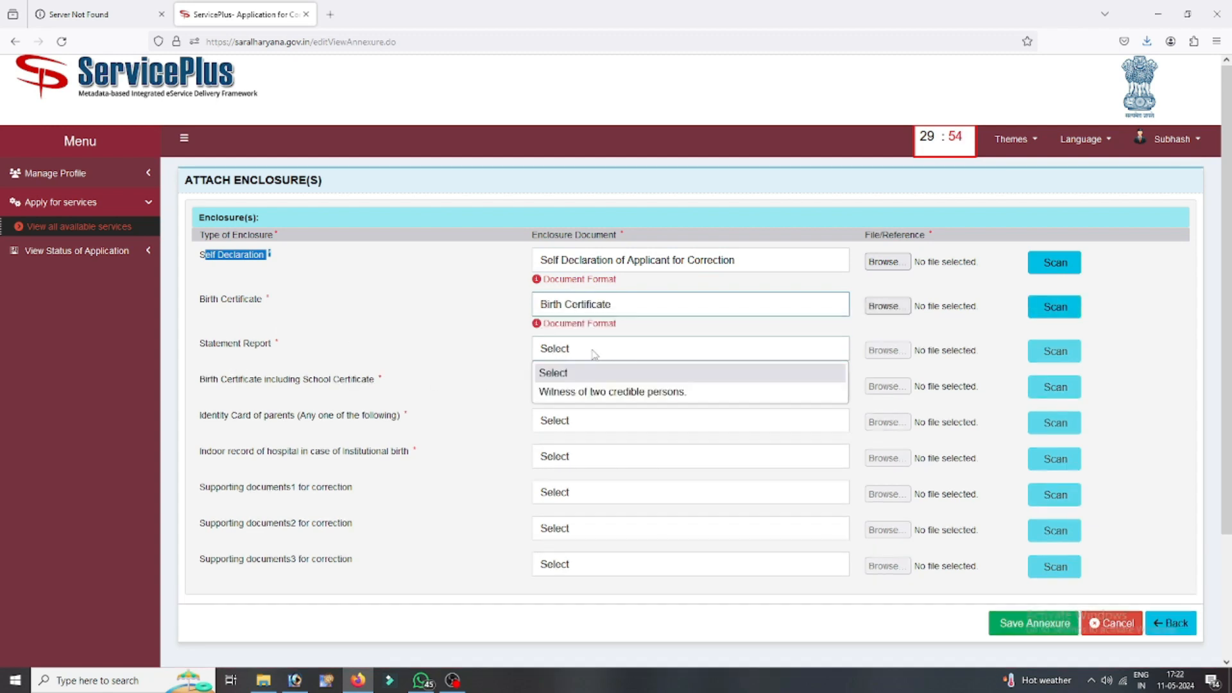
pyautogui.click(582, 392)
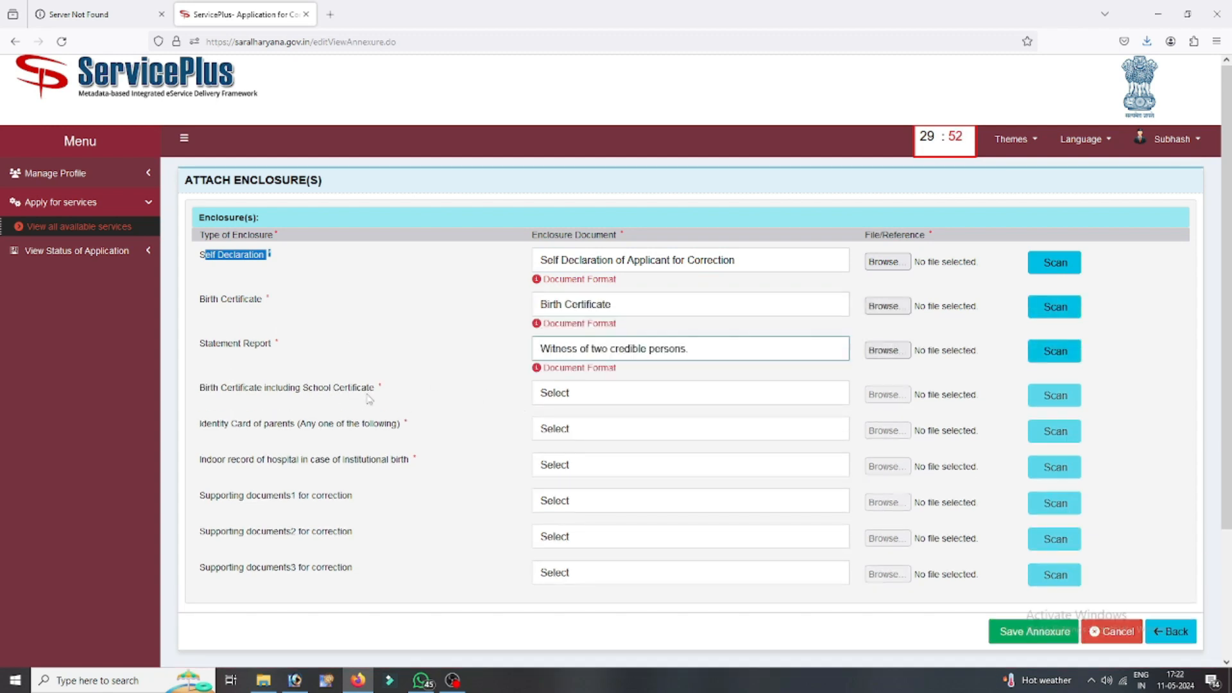
# - Choose the birth/education certificates option, Aadhar Card, and copy of hospital indoor record
pyautogui.click(576, 391)
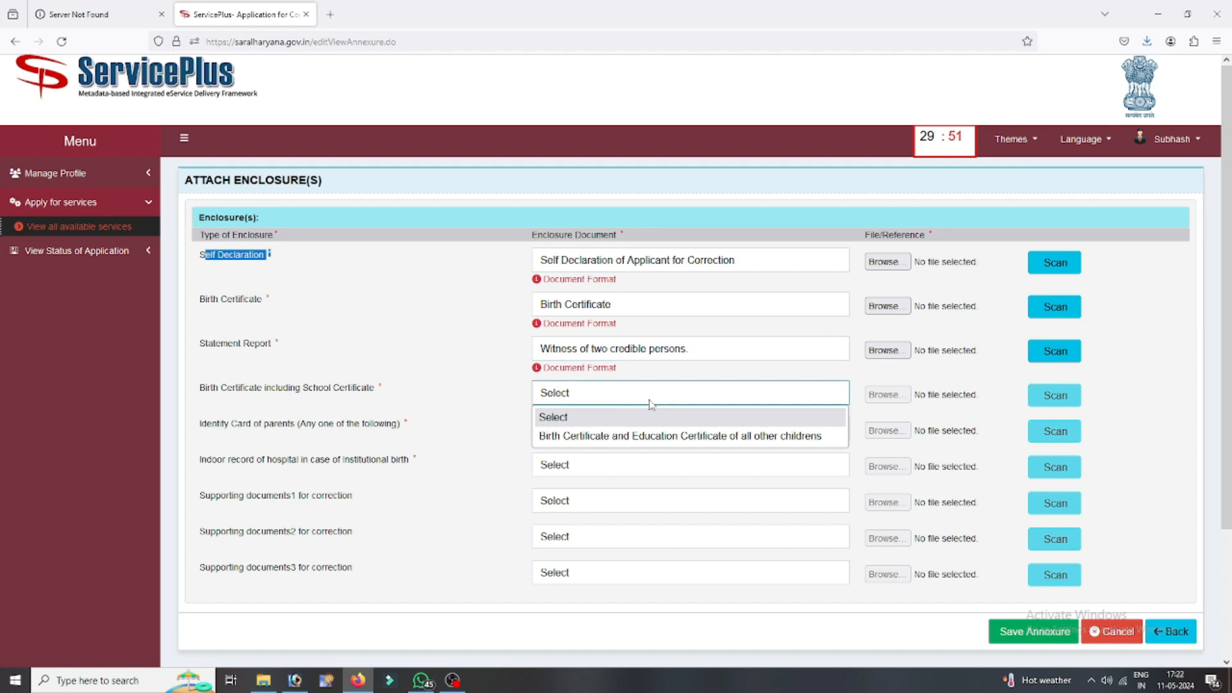
pyautogui.click(664, 437)
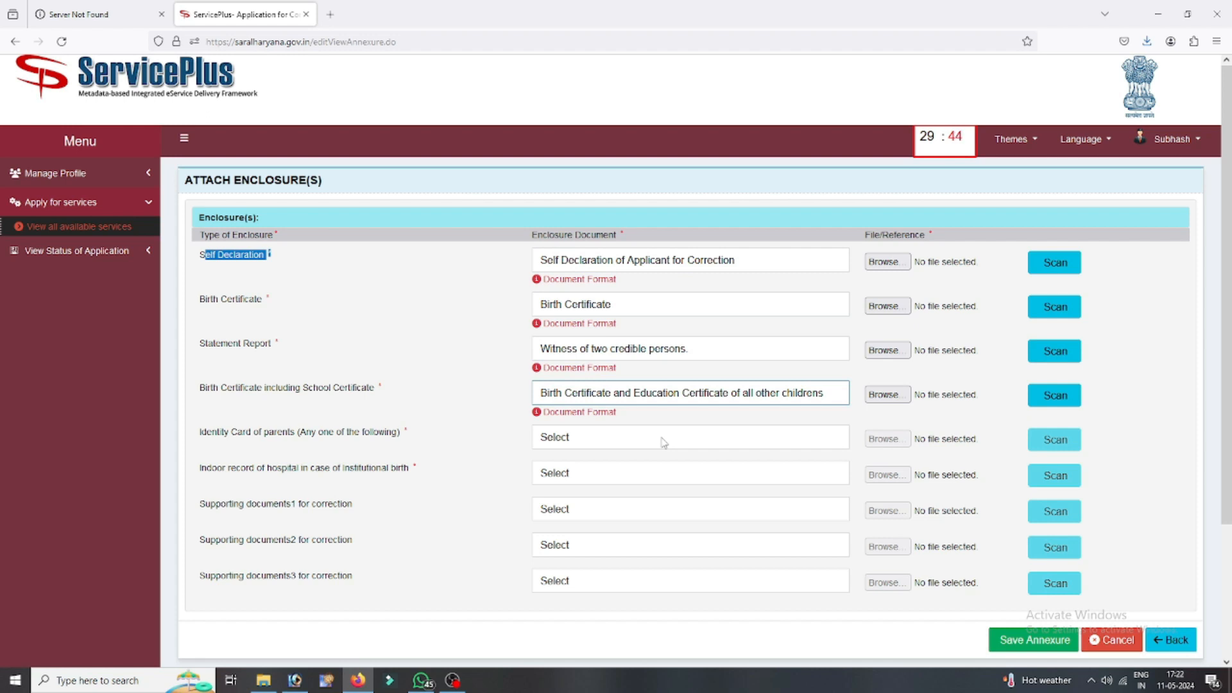
pyautogui.click(664, 442)
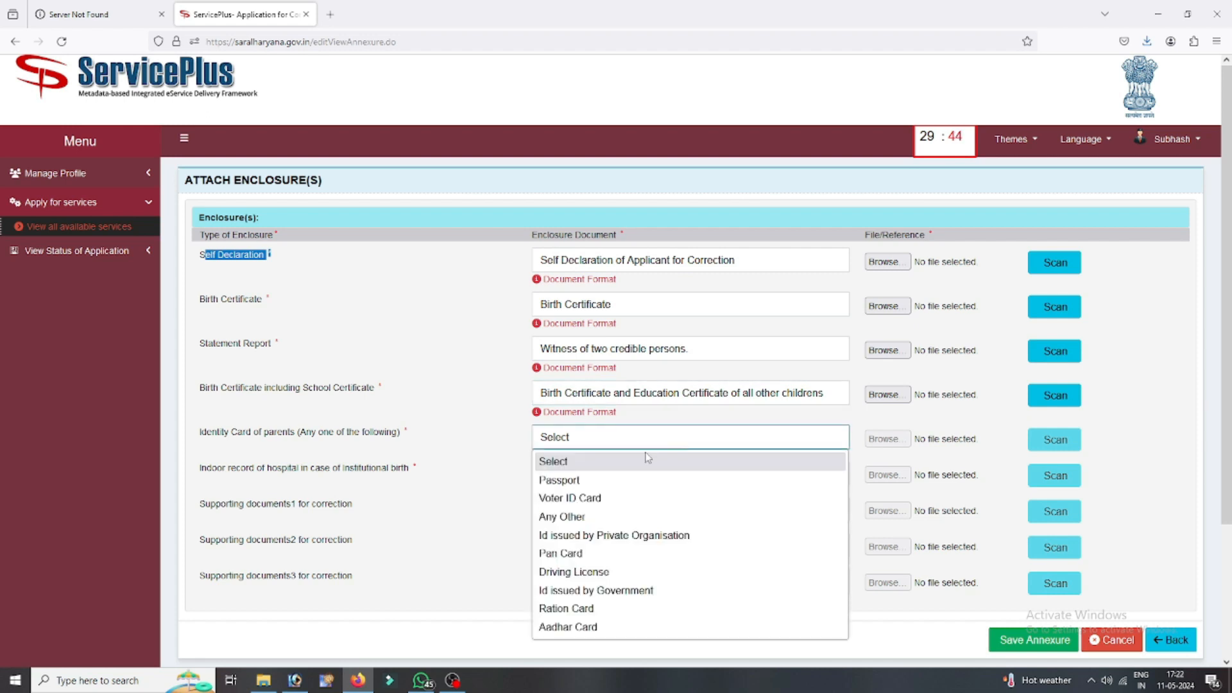
pyautogui.click(596, 627)
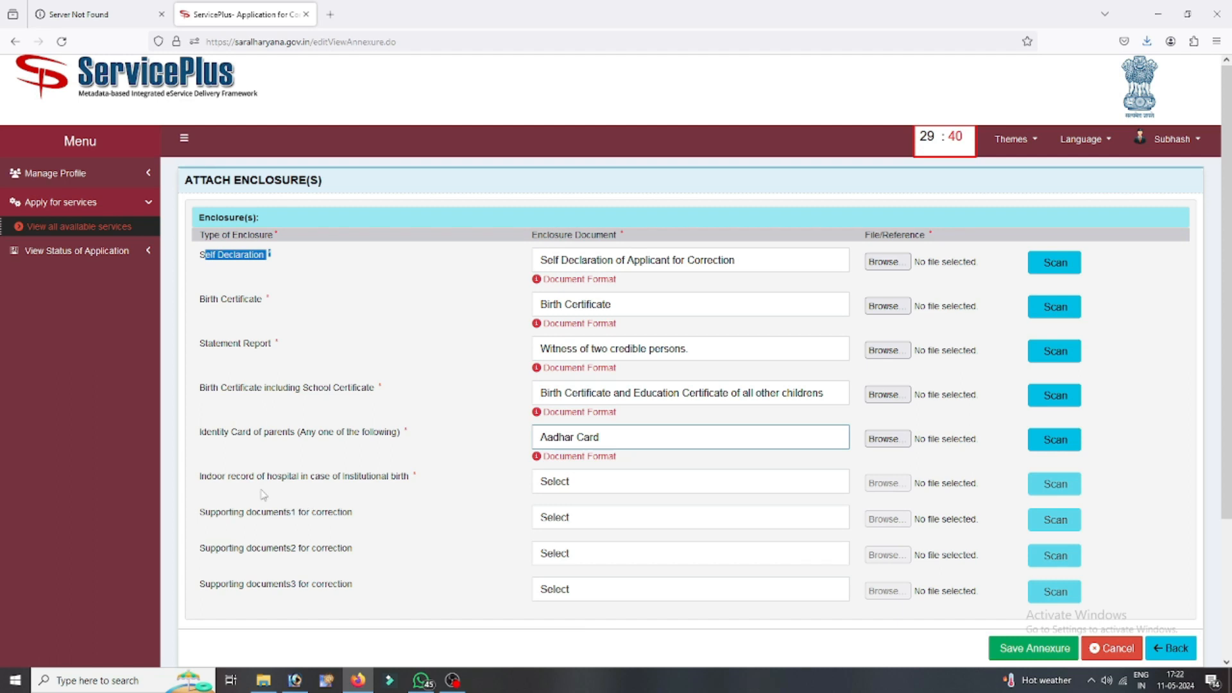
pyautogui.click(570, 480)
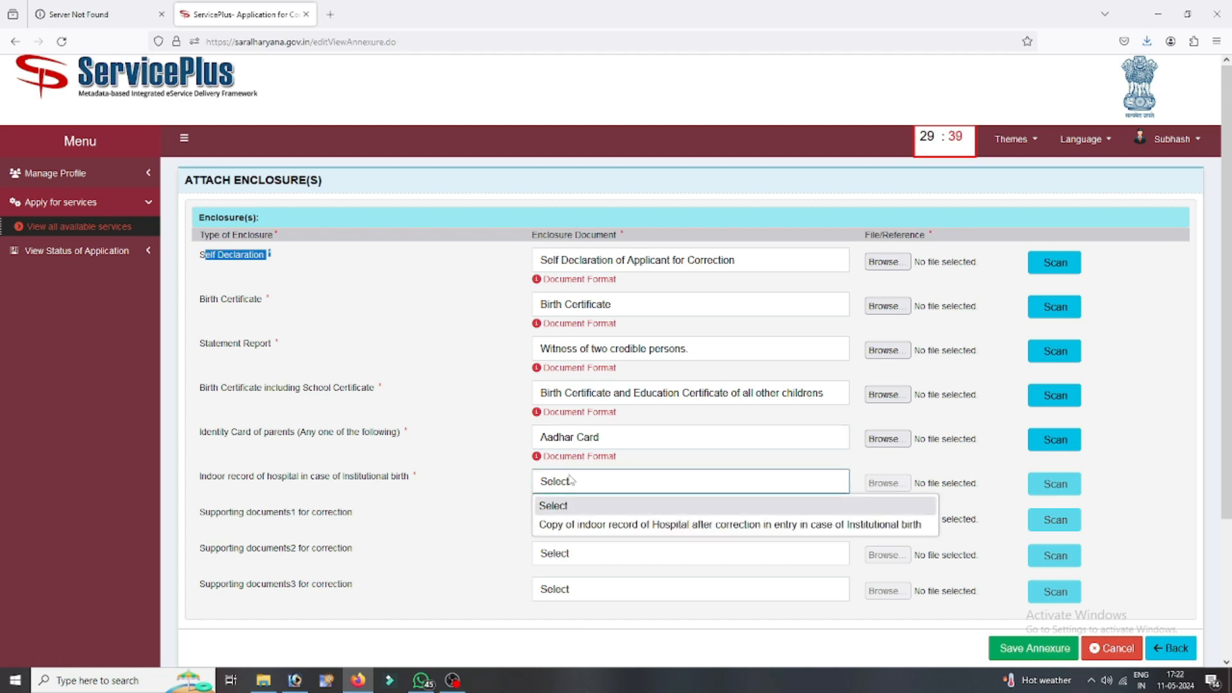
pyautogui.click(574, 525)
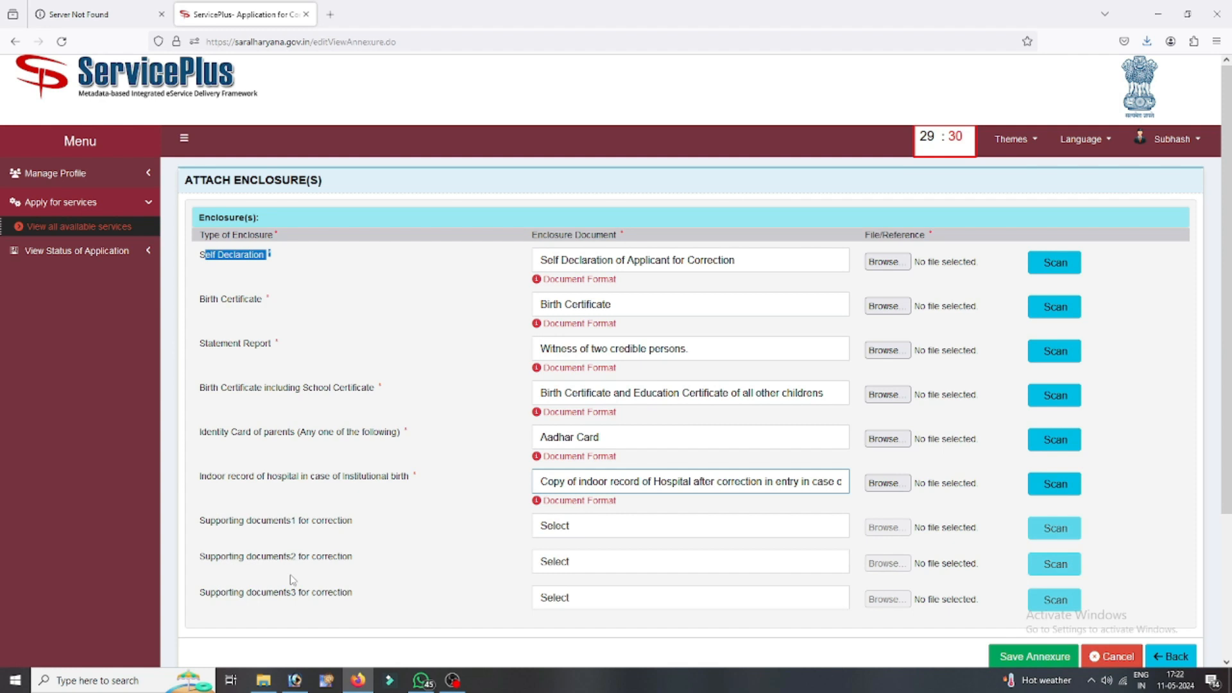
pyautogui.click(550, 526)
pyautogui.click(720, 239)
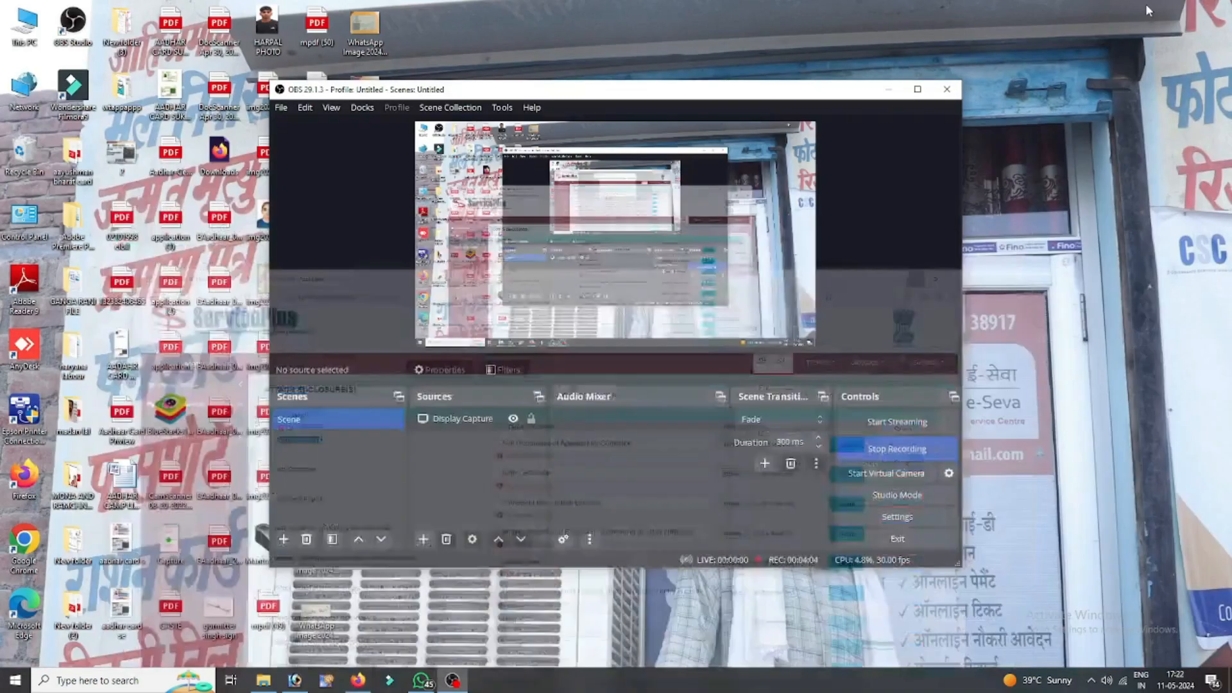
pyautogui.click(1157, 13)
# - Review RelatedDocument (1).pdf, the birth-record witness form, in Edge and close it
pyautogui.click(944, 91)
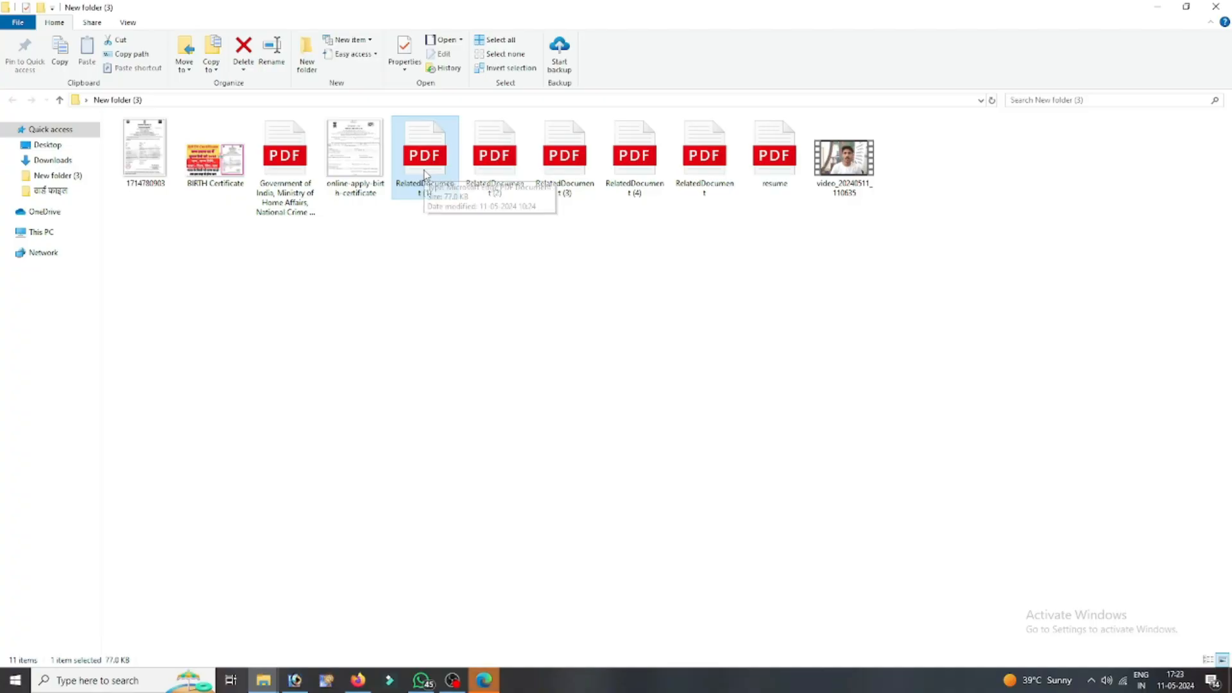
pyautogui.click(483, 682)
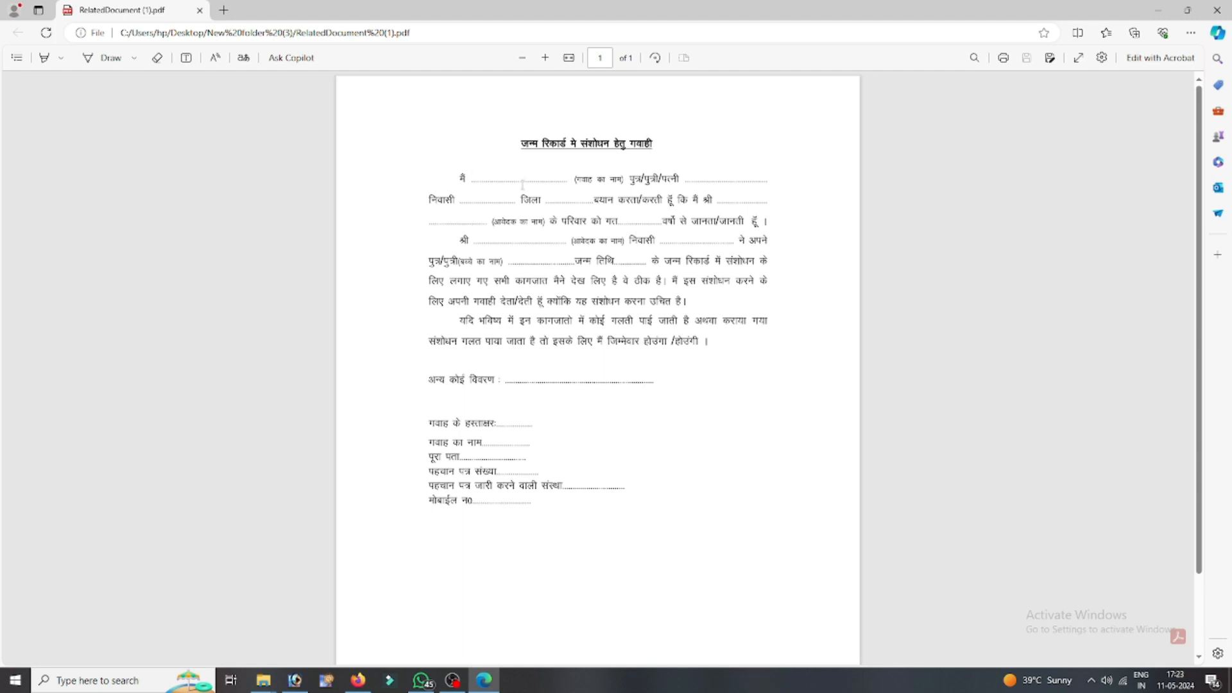
pyautogui.click(784, 186)
pyautogui.click(1217, 10)
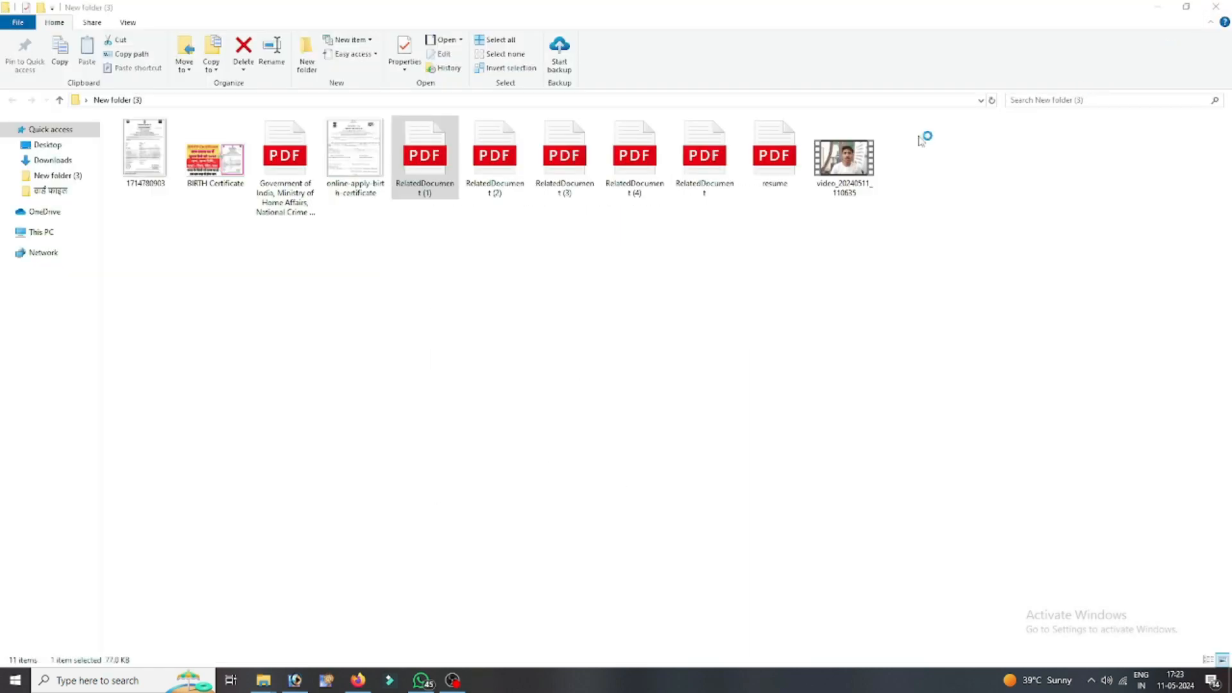
# - Review RelatedDocument (2).pdf and (3).pdf in Edge, closing each, then open RelatedDocument.pdf
pyautogui.doubleClick(483, 162)
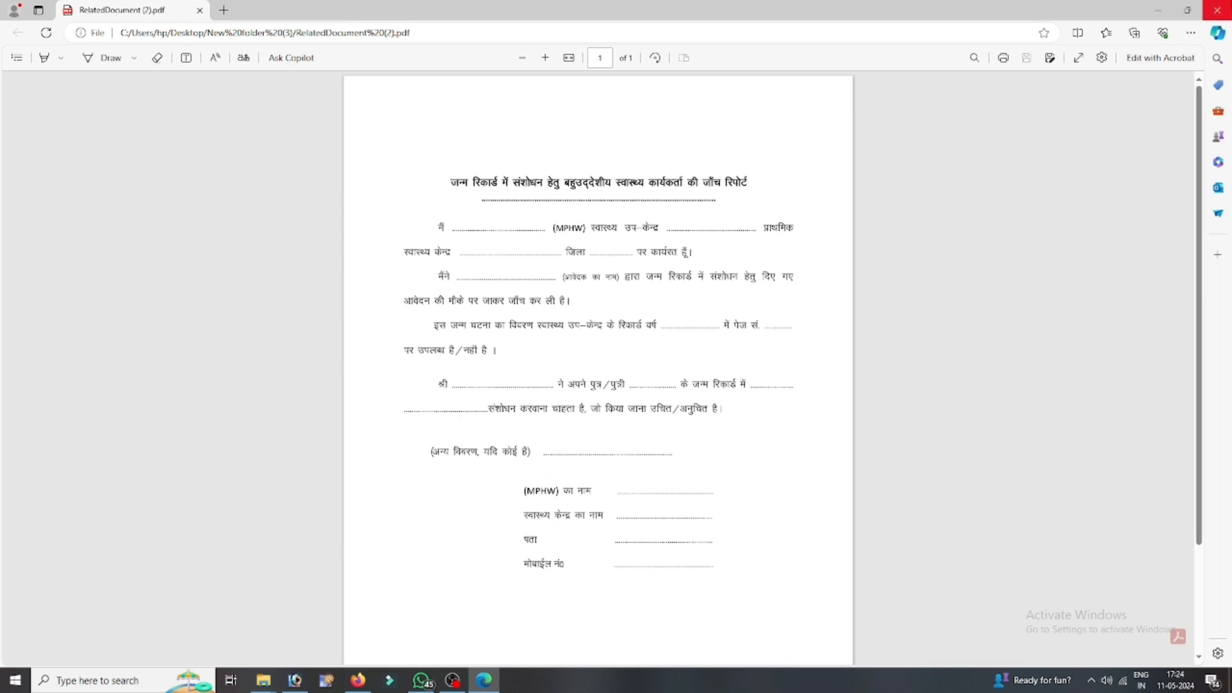
pyautogui.click(1217, 9)
pyautogui.doubleClick(564, 158)
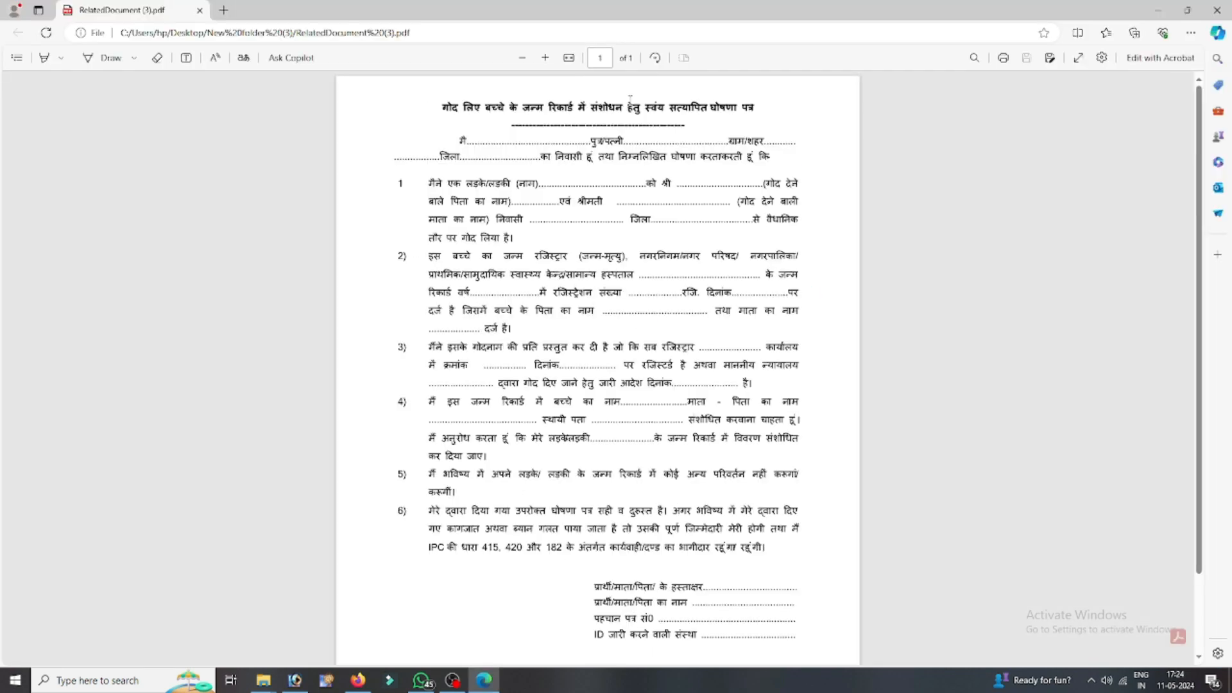
pyautogui.doubleClick(626, 110)
pyautogui.rightClick(627, 111)
pyautogui.click(749, 129)
pyautogui.scroll(-2, 750, 247)
pyautogui.click(1217, 10)
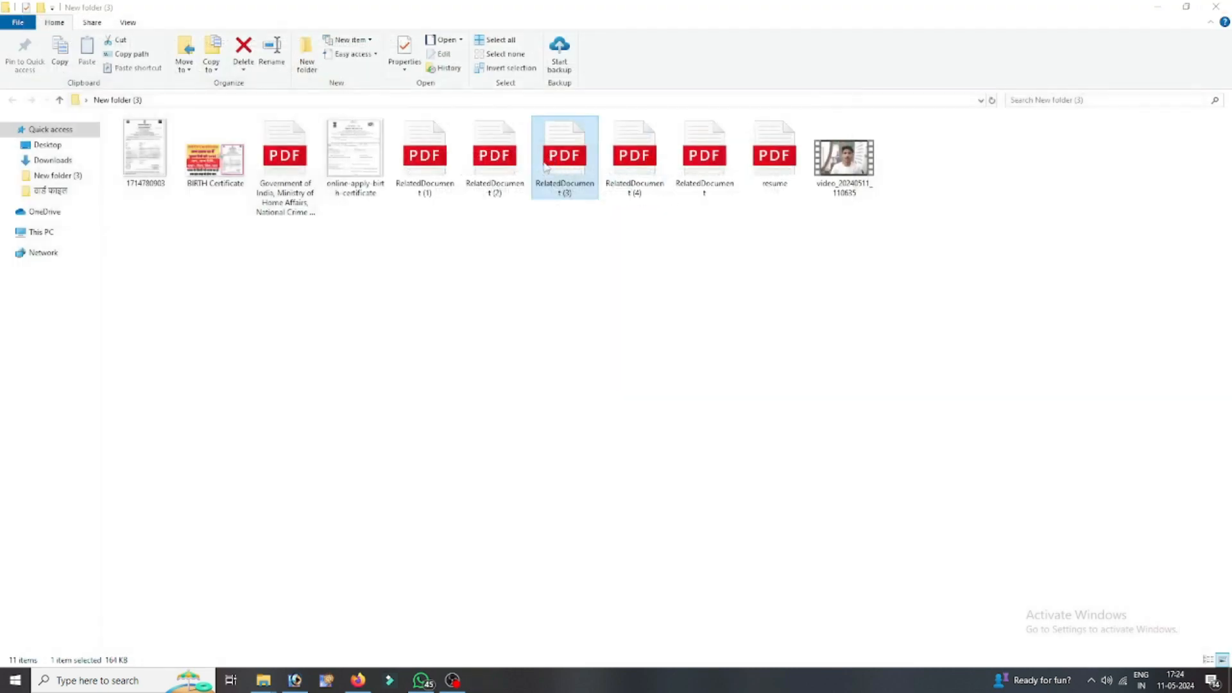
pyautogui.doubleClick(668, 158)
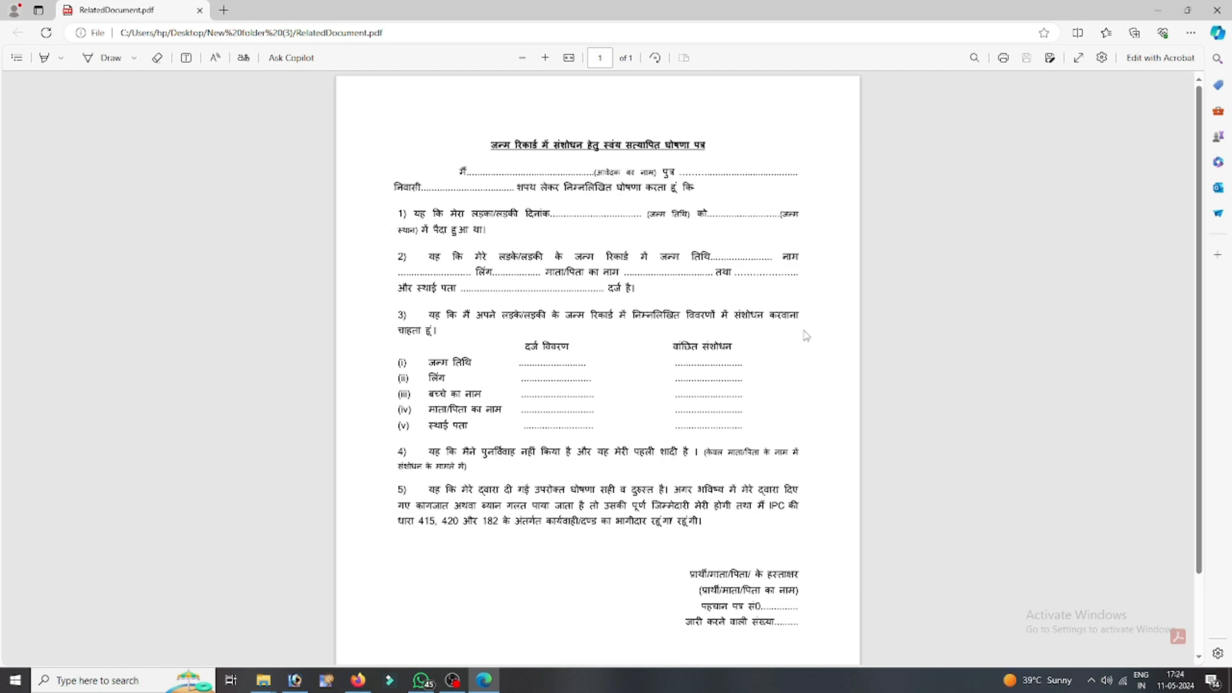
# - Read through the Hindi self-declaration form in RelatedDocument.pdf, close it, and return to ServicePlus
pyautogui.scroll(-2, 719, 533)
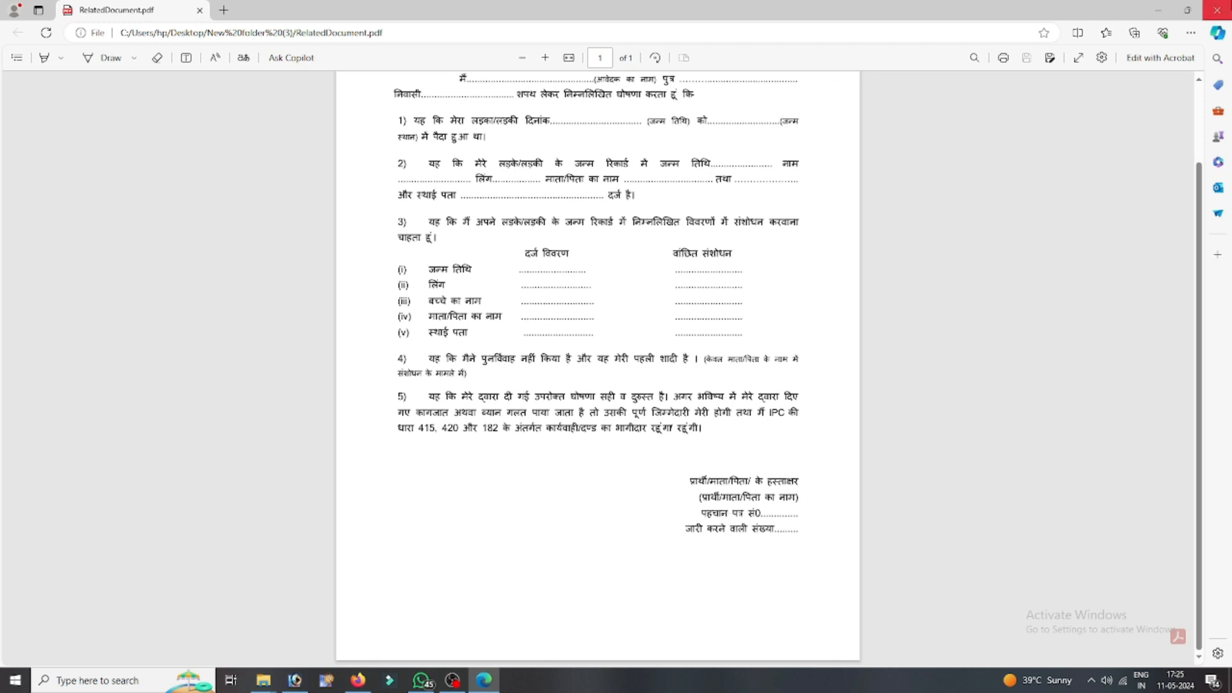
pyautogui.click(1216, 10)
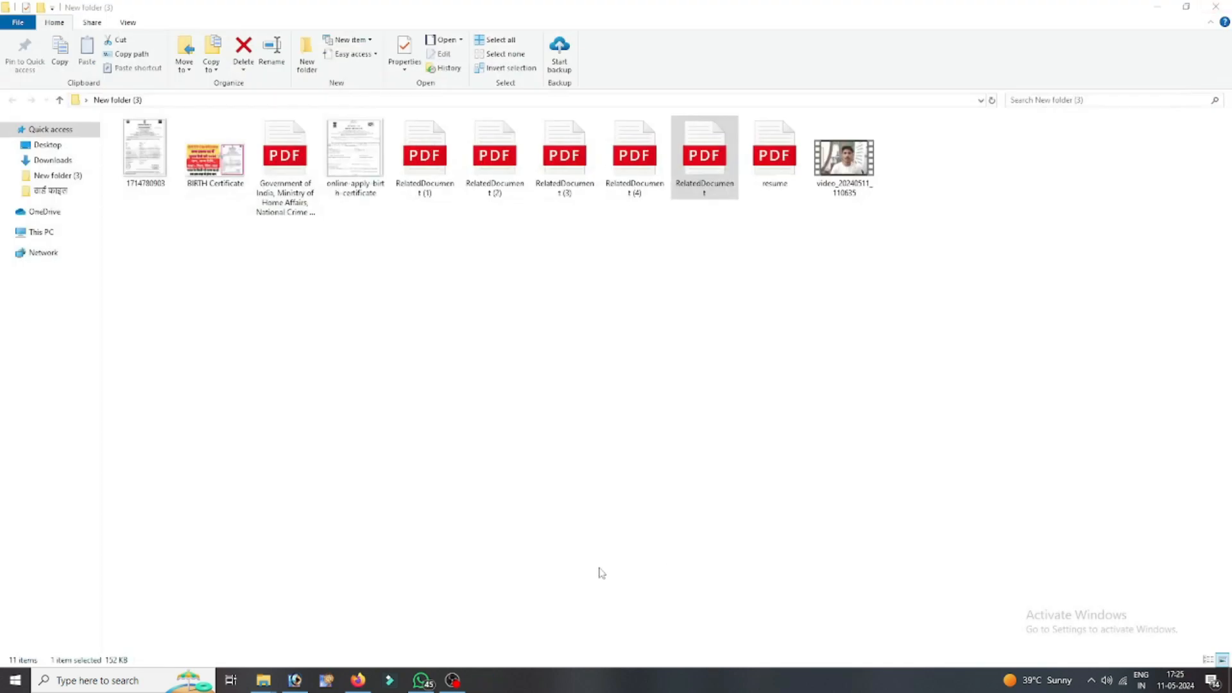
pyautogui.click(357, 681)
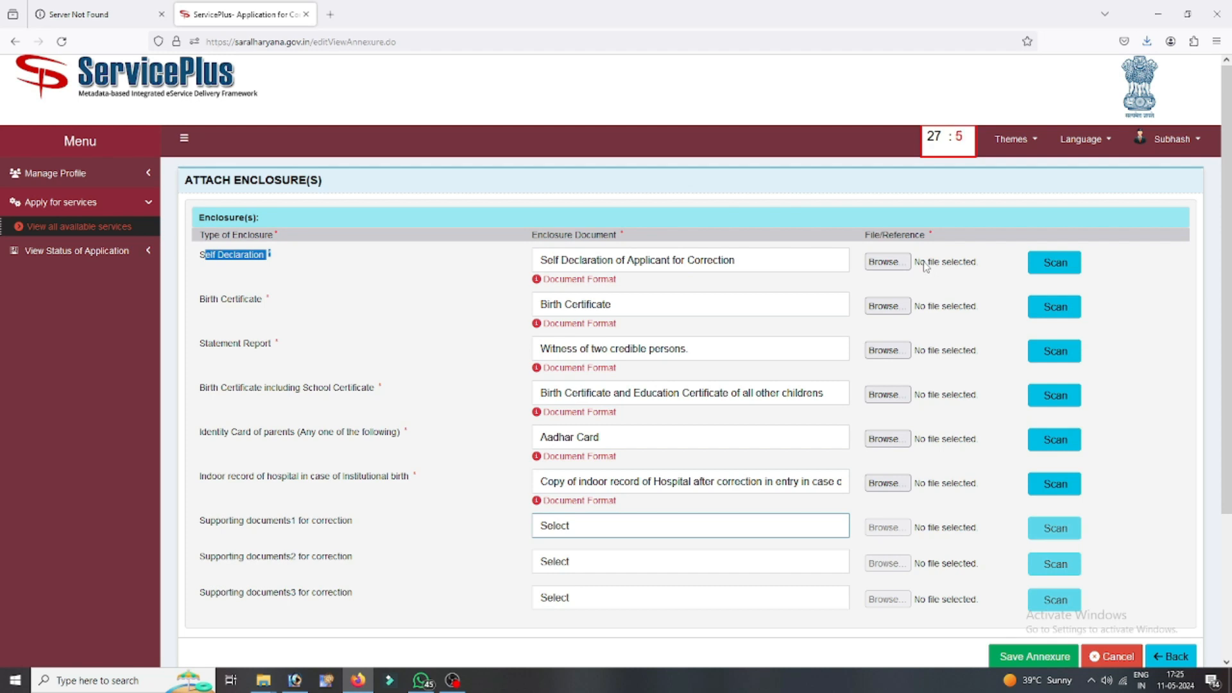
# - Scroll down the Attach Enclosure(s) page to check all six chosen document types
pyautogui.scroll(-2, 925, 266)
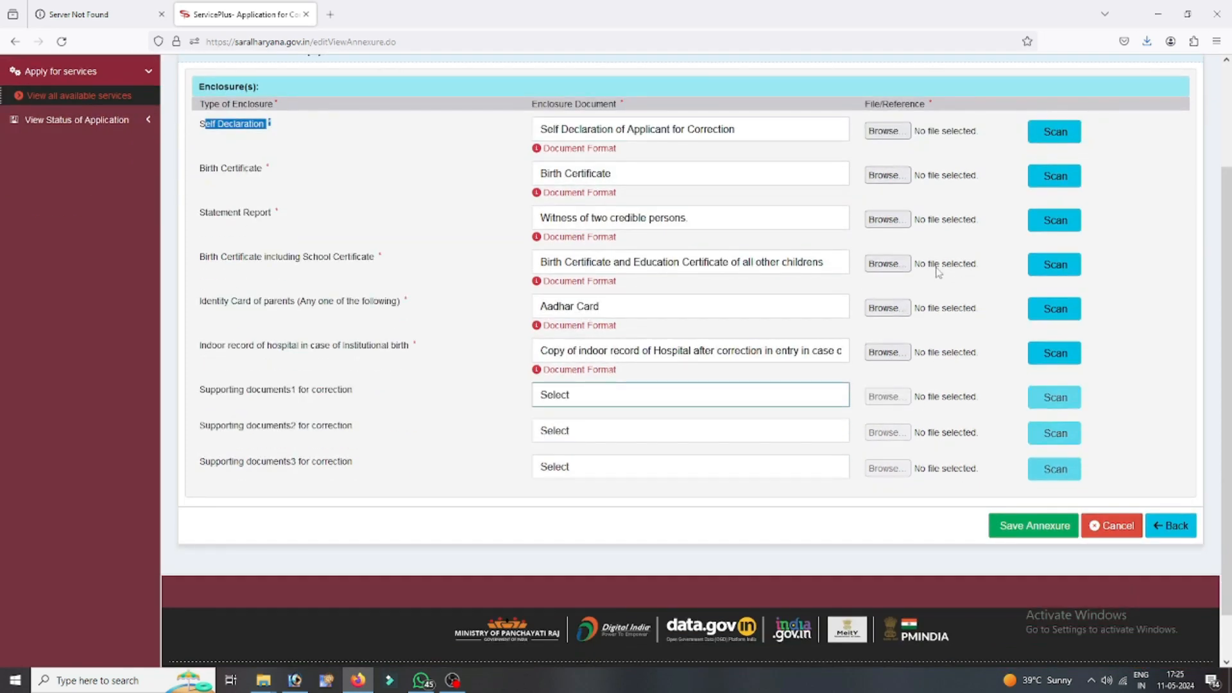